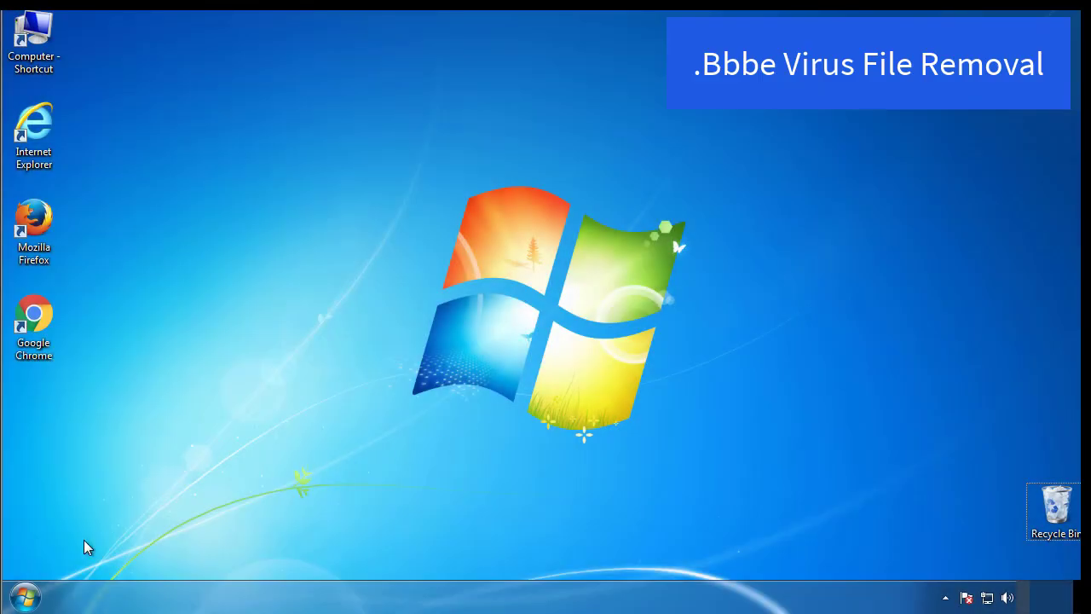
Launch System Configuration by searching 'msconfig' from the Start menu.
click(58, 585)
click(95, 550)
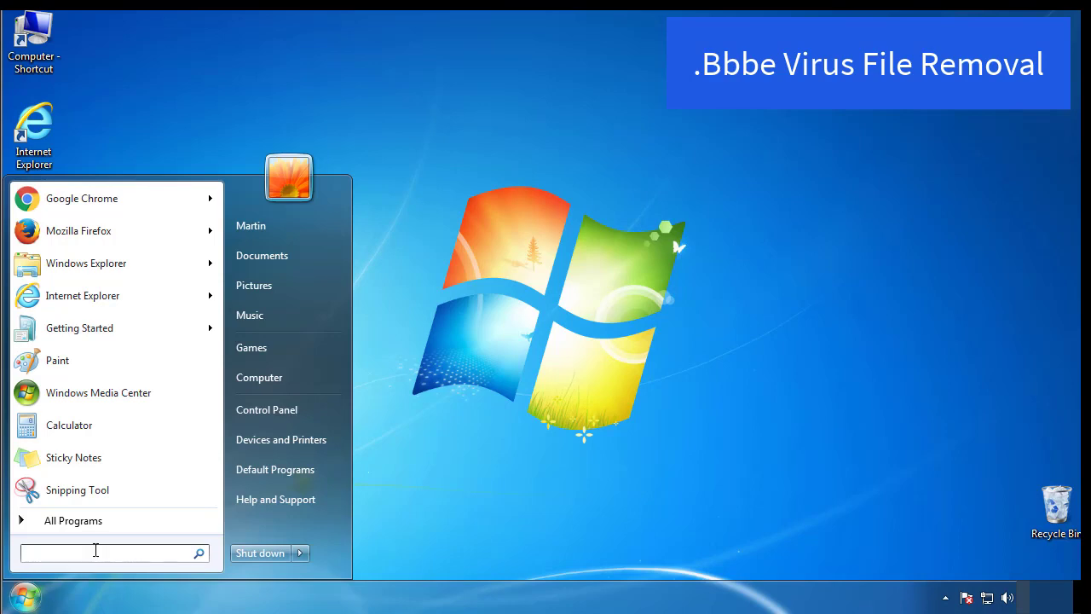
text(msconfig)
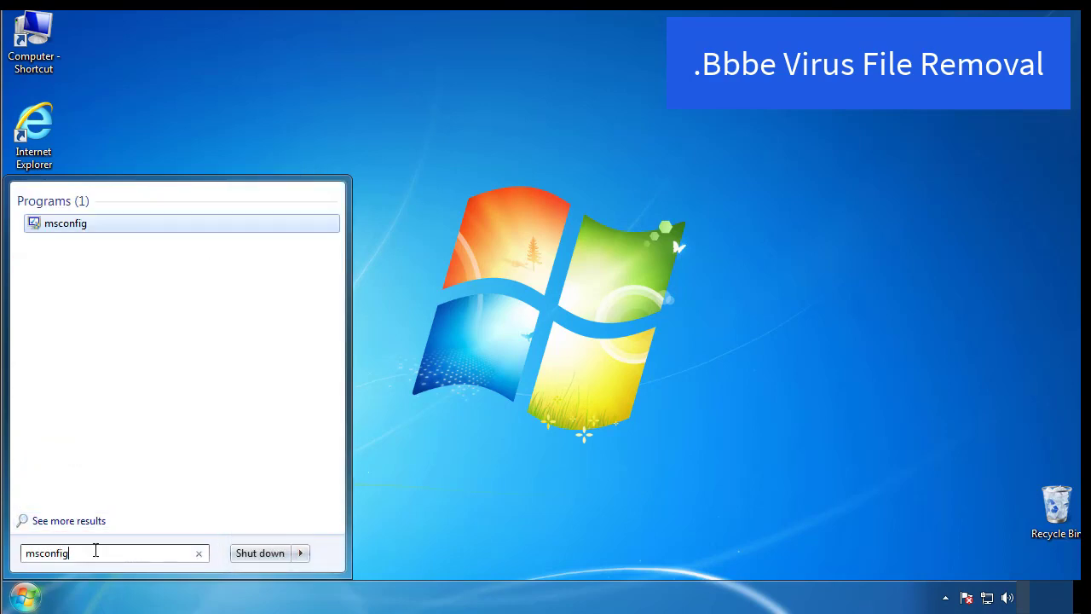
key(Return)
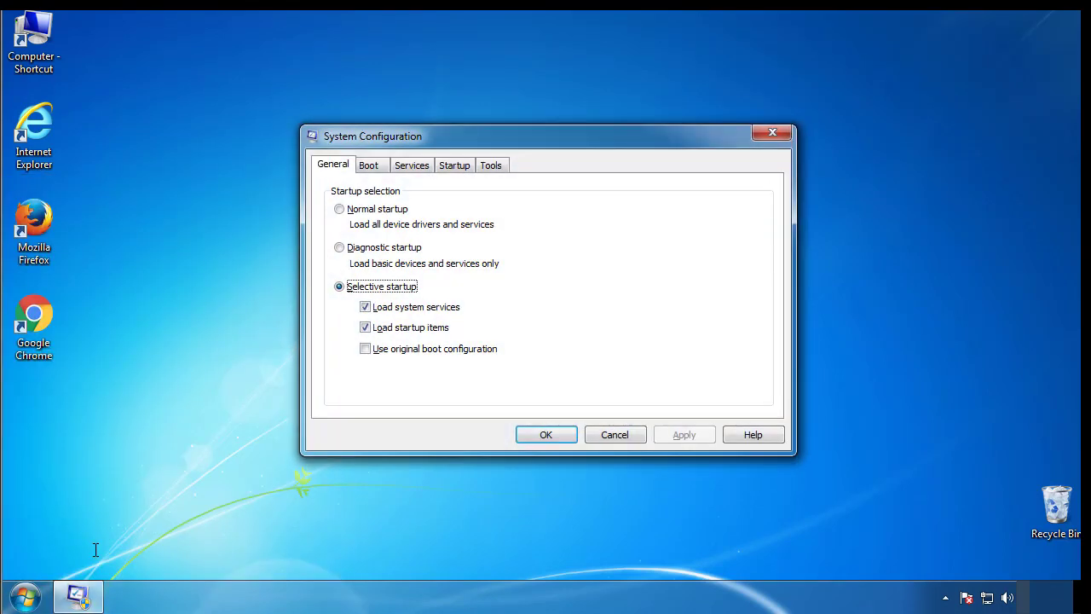
Enable Minimal Safe boot on the Boot tab and restart Windows into Safe Mode.
click(369, 166)
click(343, 329)
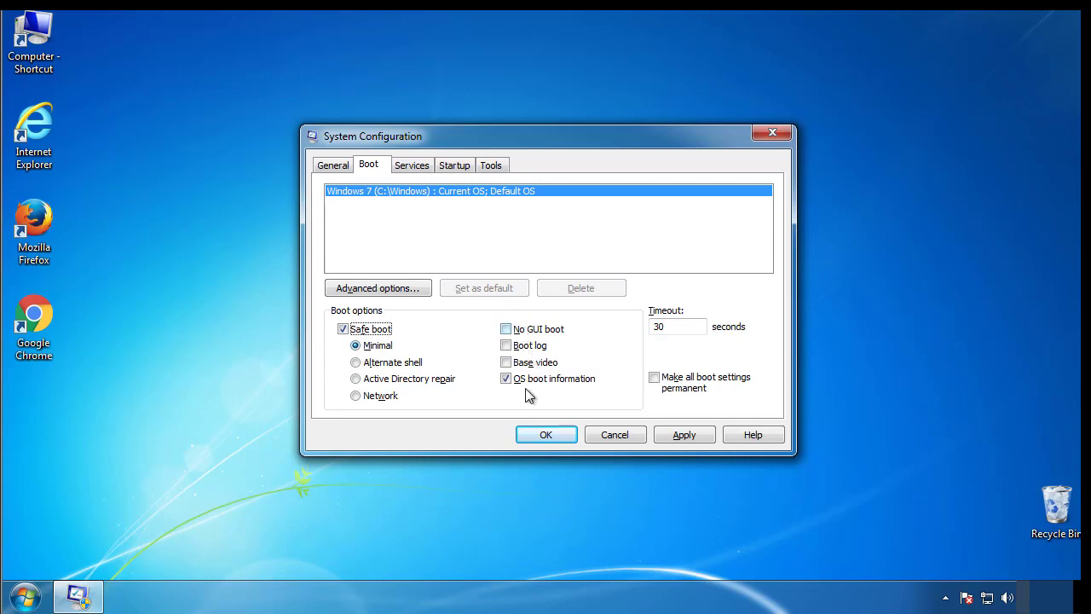
click(553, 435)
click(492, 332)
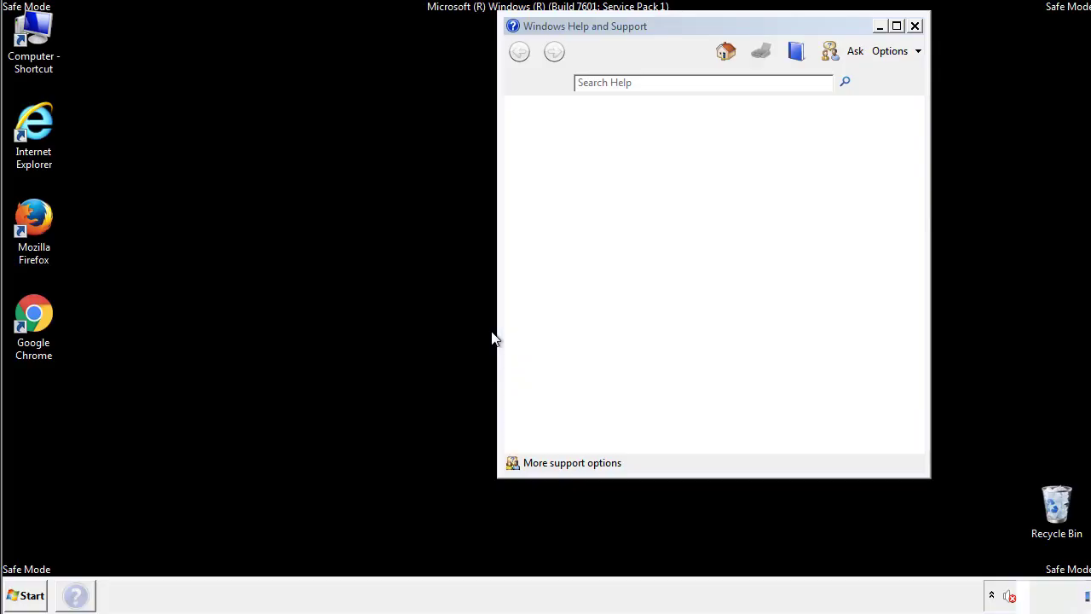
Close the Safe Mode help page and bring up Control Panel from the Start menu.
click(915, 27)
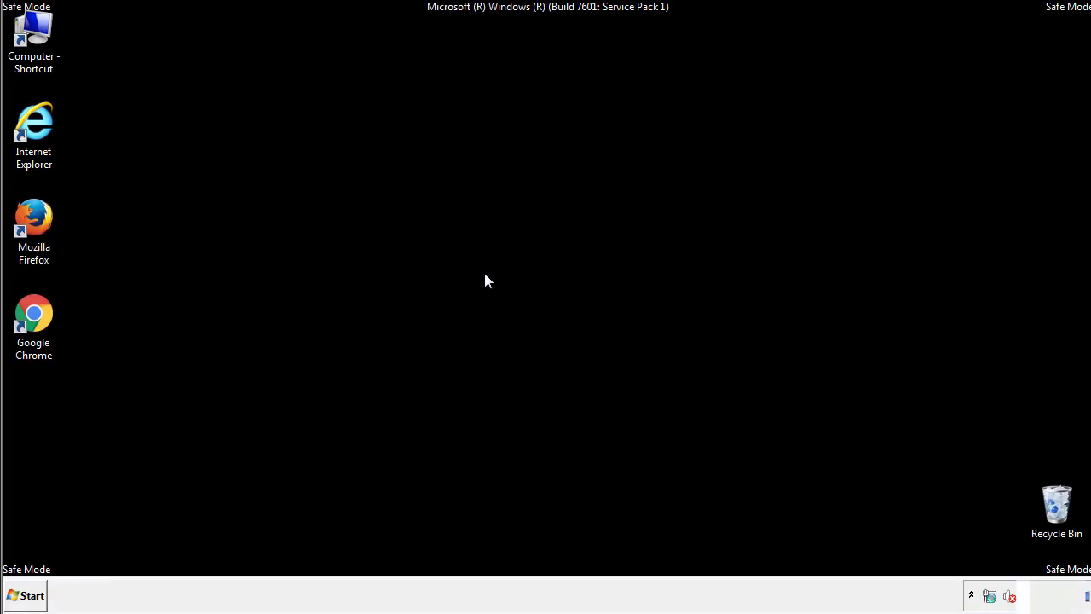
click(34, 592)
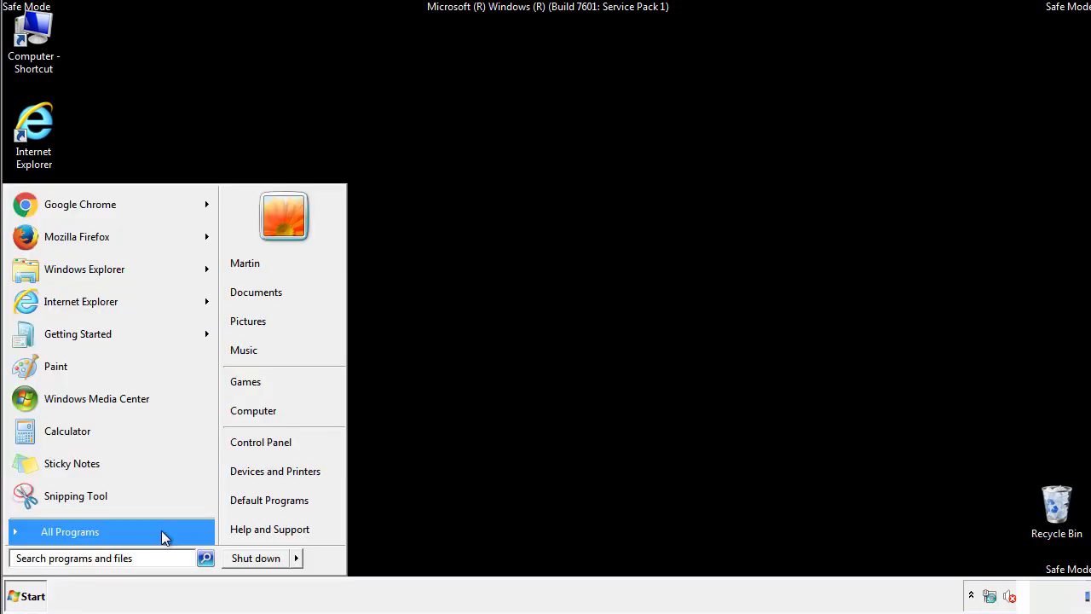
click(271, 441)
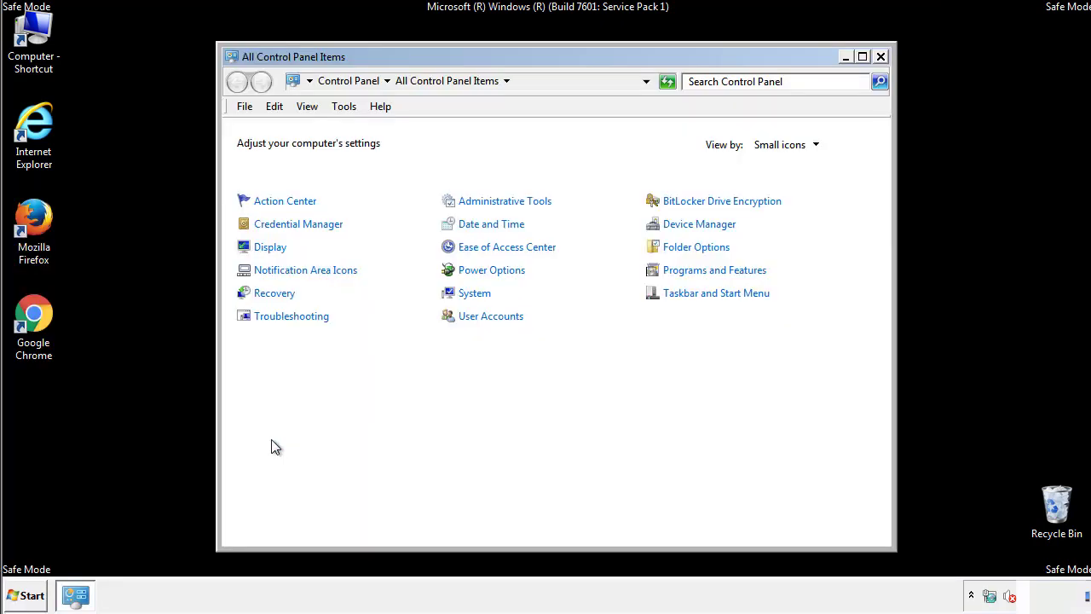
Turn on 'Show hidden files, folders, and drives' in Folder Options, then close Control Panel.
click(699, 248)
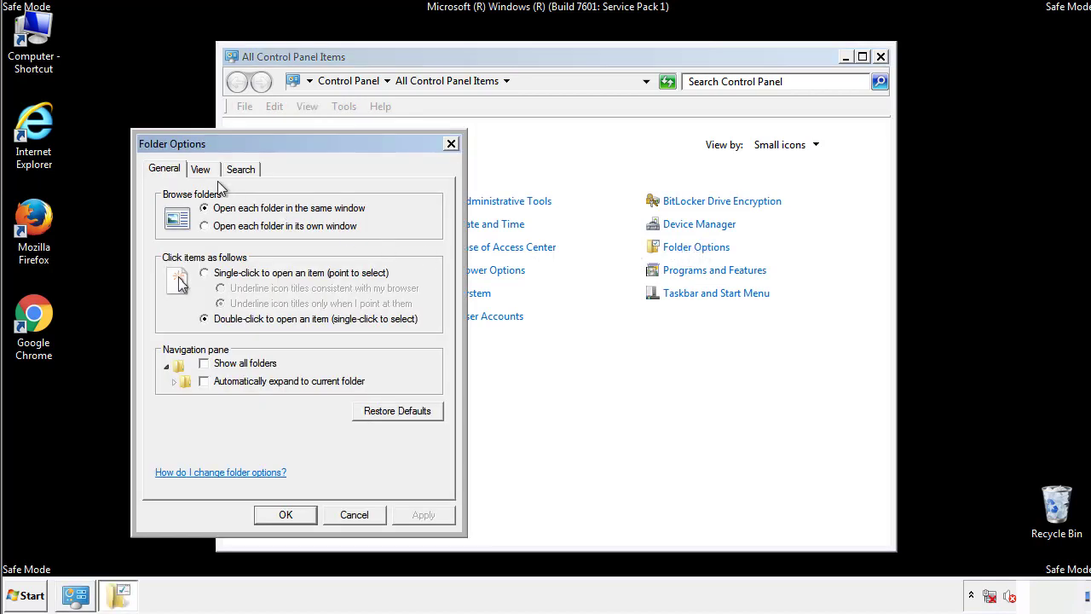
click(202, 169)
click(187, 338)
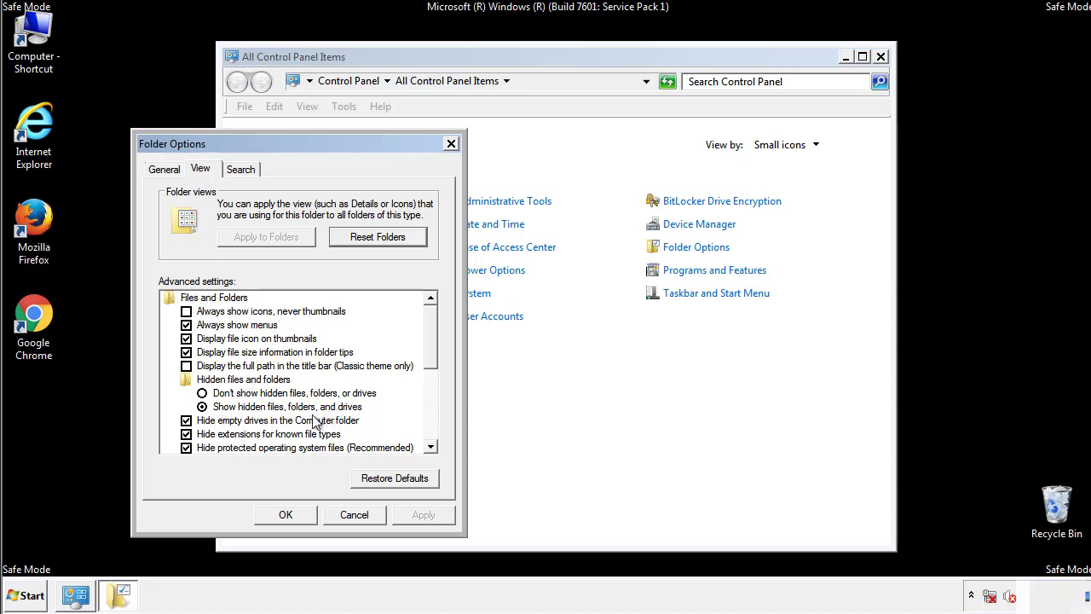
click(294, 512)
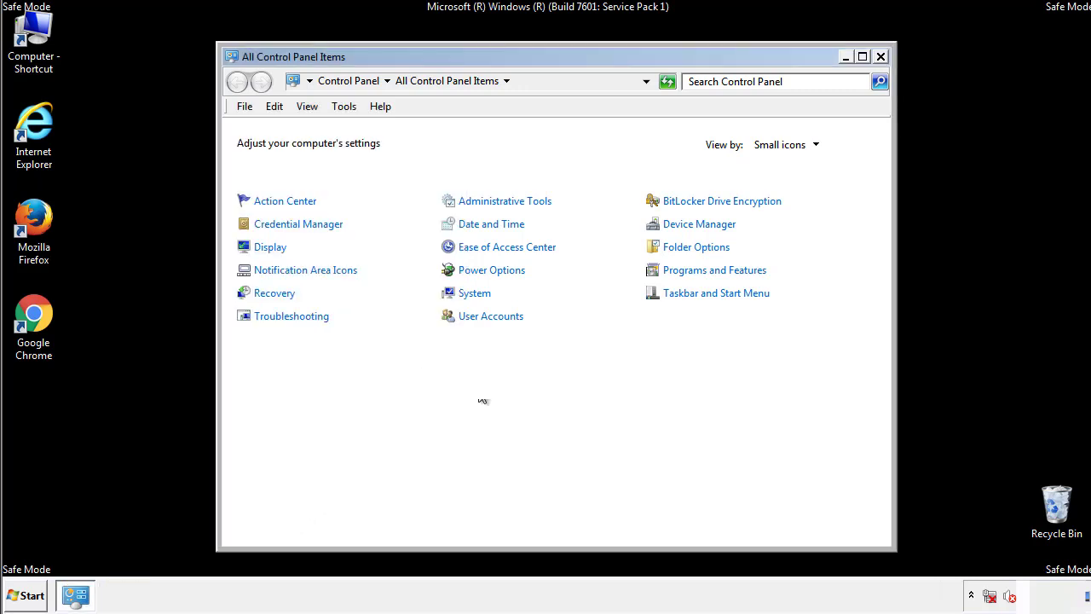
click(881, 57)
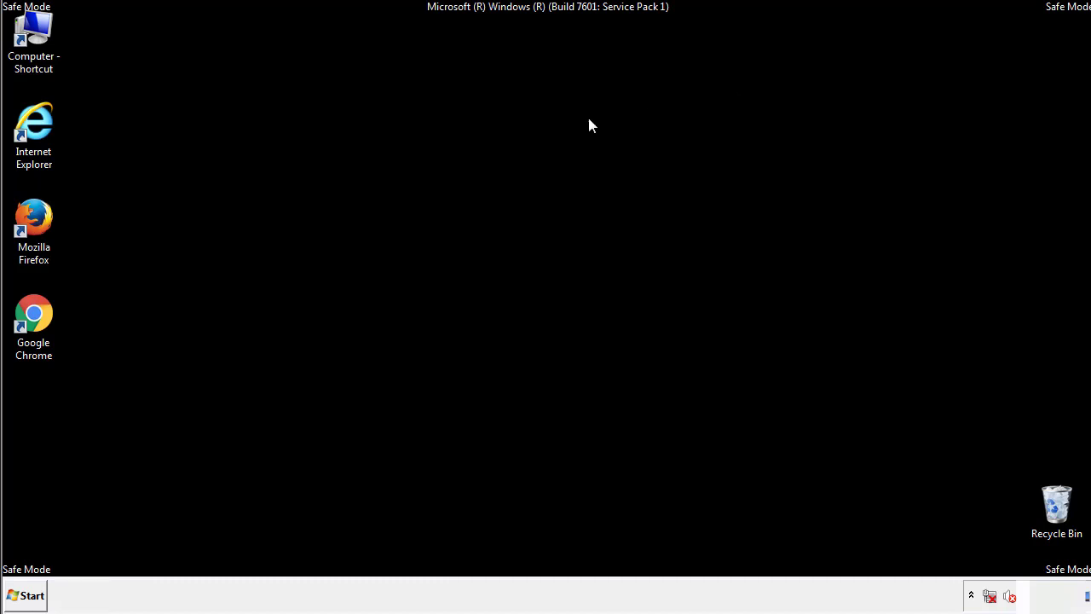
Browse from Computer to the C:\Windows\System32\drivers\etc folder.
double_click(36, 34)
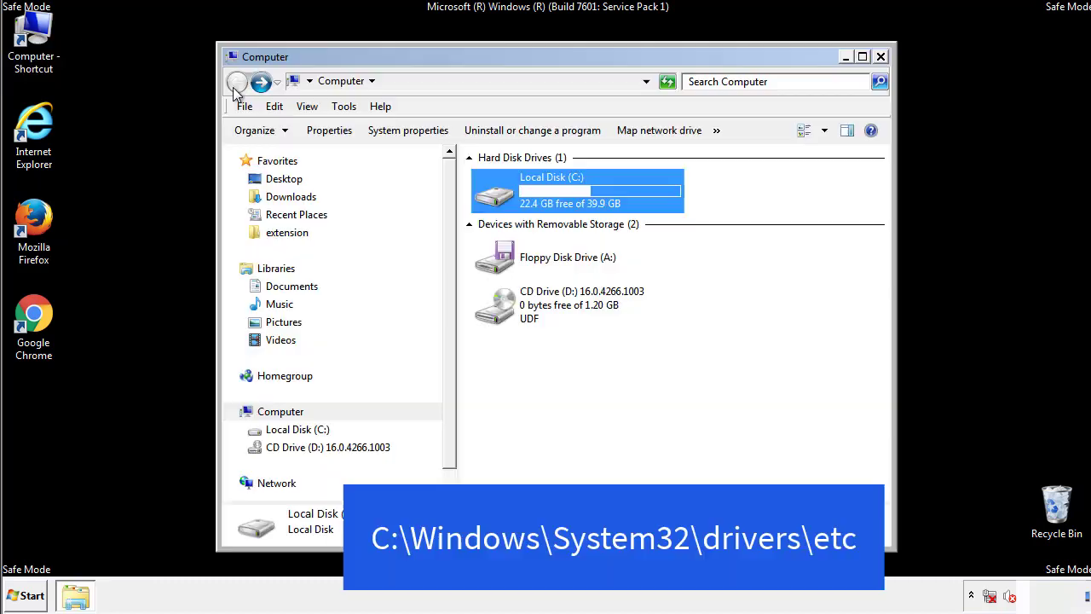
double_click(503, 198)
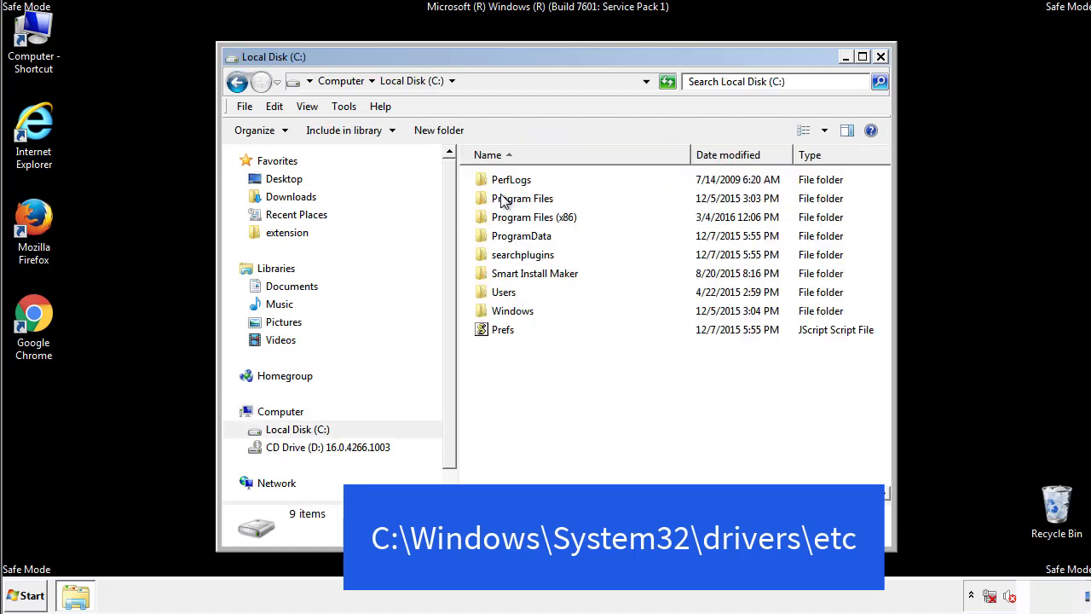
double_click(512, 311)
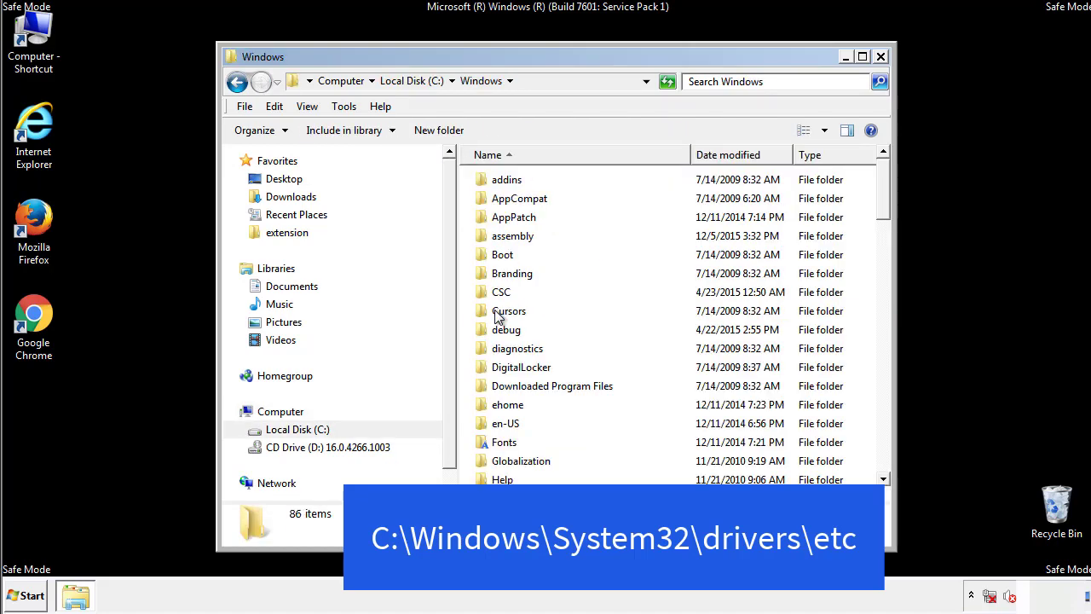
scroll(502, 385, down, 2)
scroll(502, 385, down, 7)
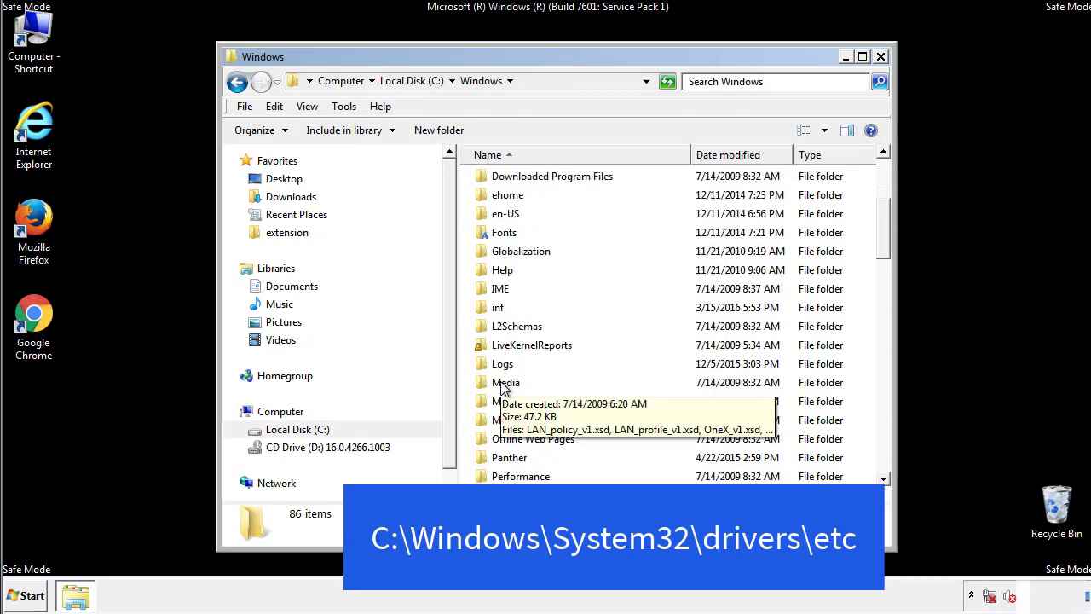
scroll(502, 388, down, 2)
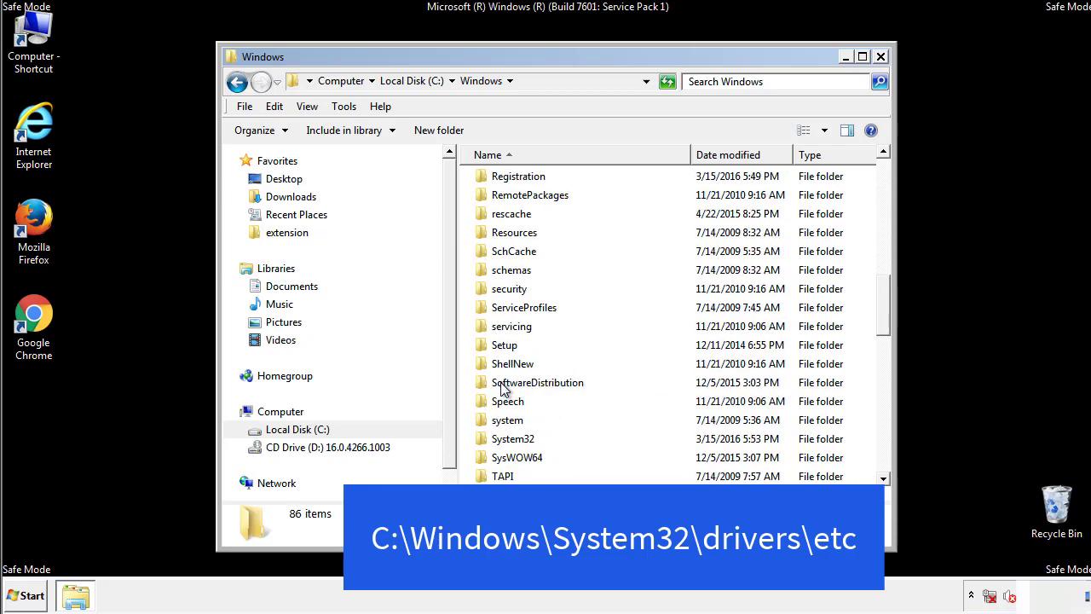
double_click(514, 437)
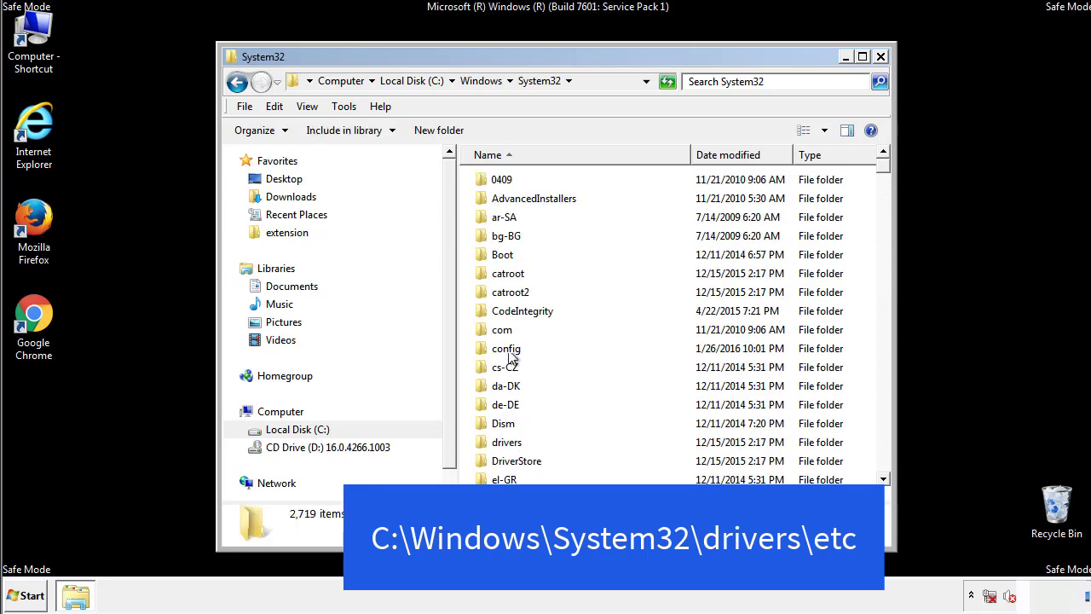
double_click(507, 444)
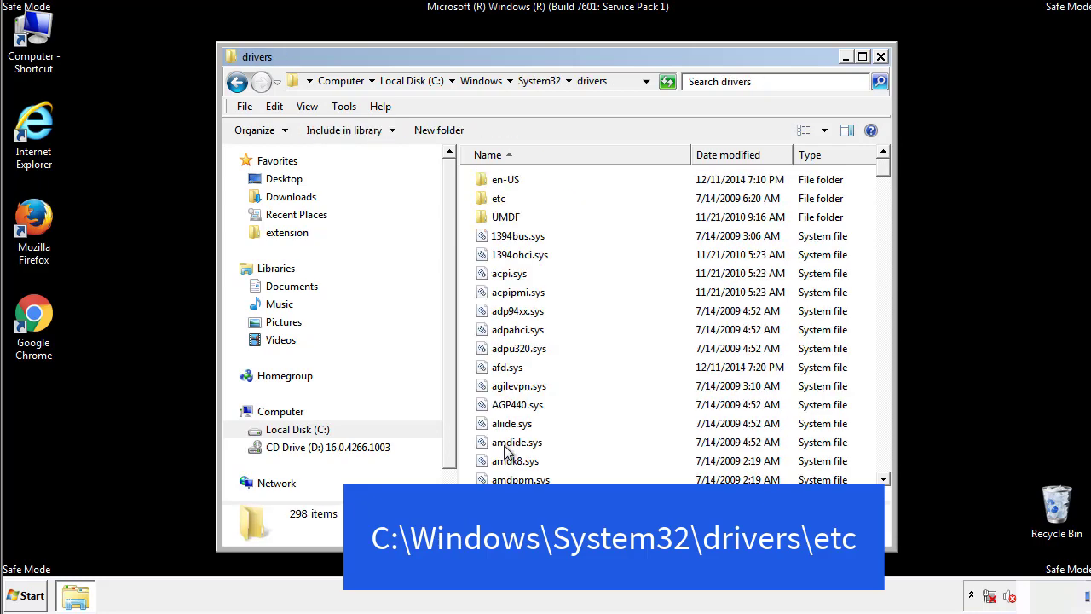
double_click(492, 203)
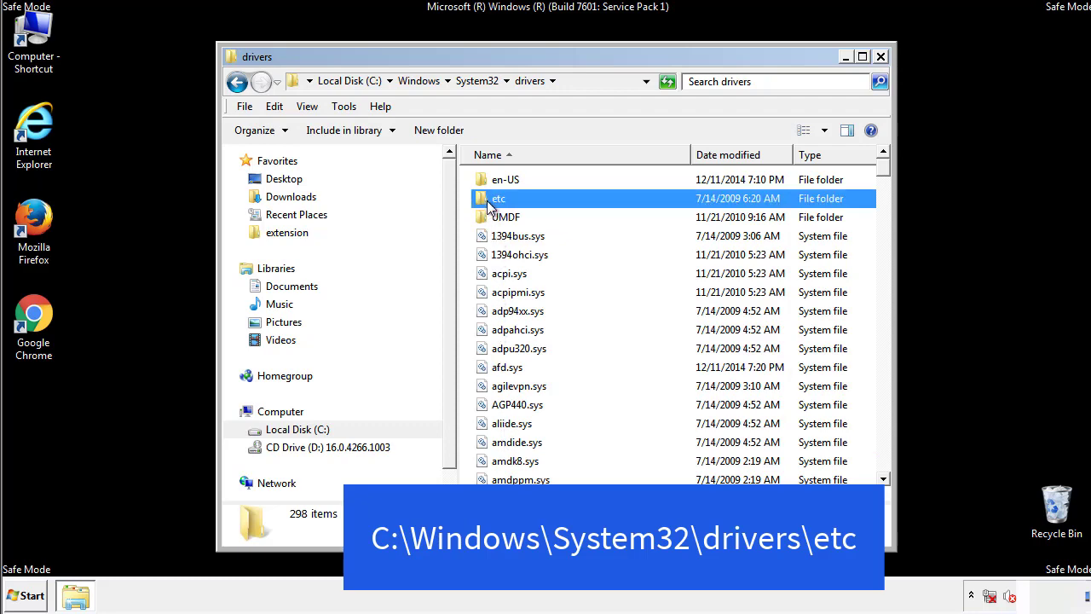
Open the hosts file in Notepad through the Open with dialog.
double_click(494, 180)
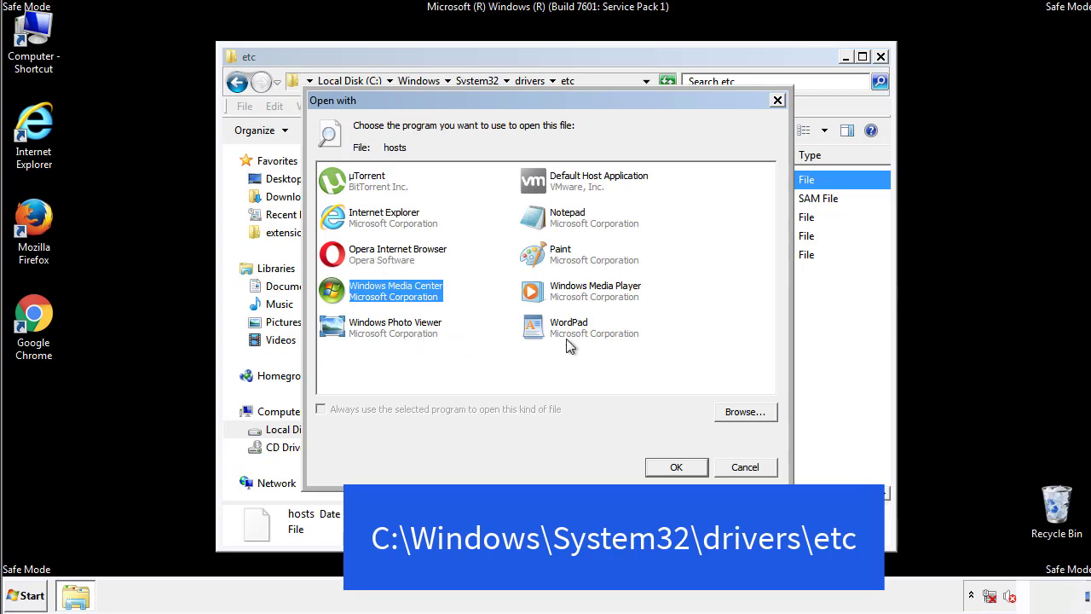
click(552, 219)
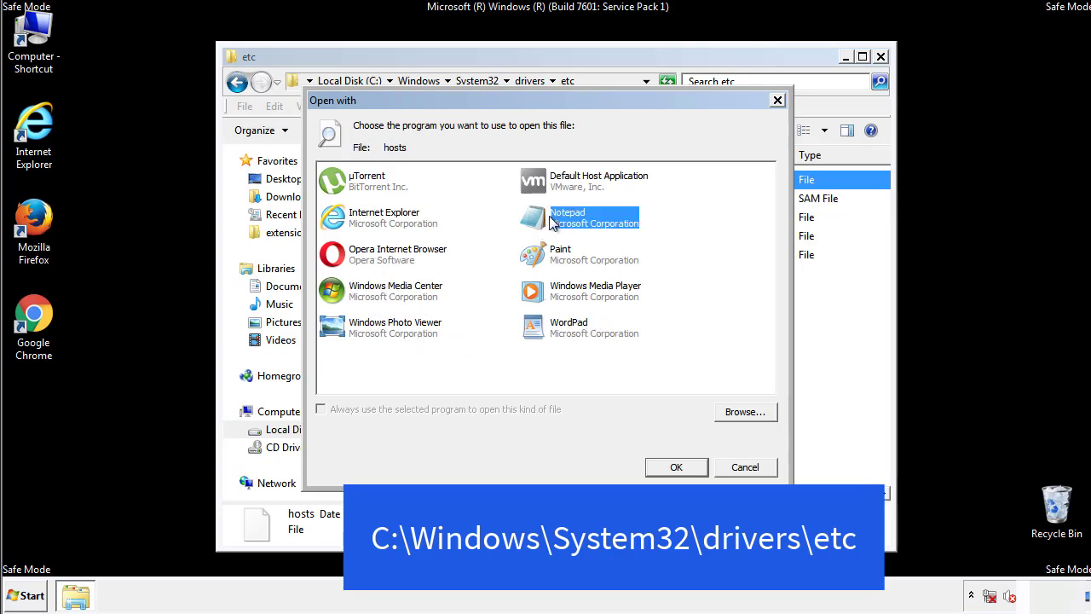
click(675, 467)
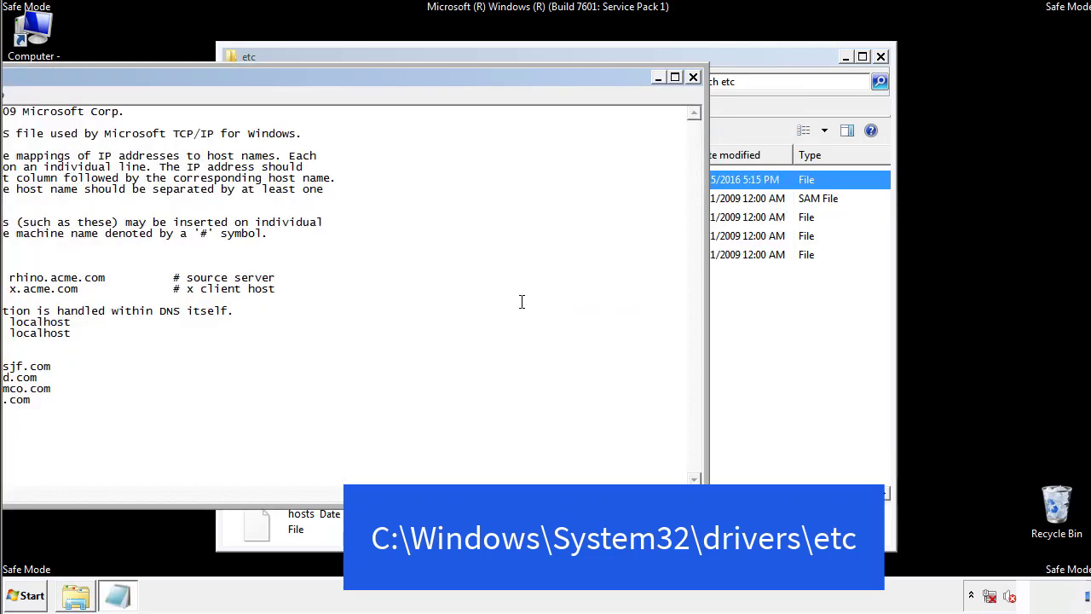
Delete the four custom host entries, save hosts, and close the etc folder window.
drag(446, 85, 694, 93)
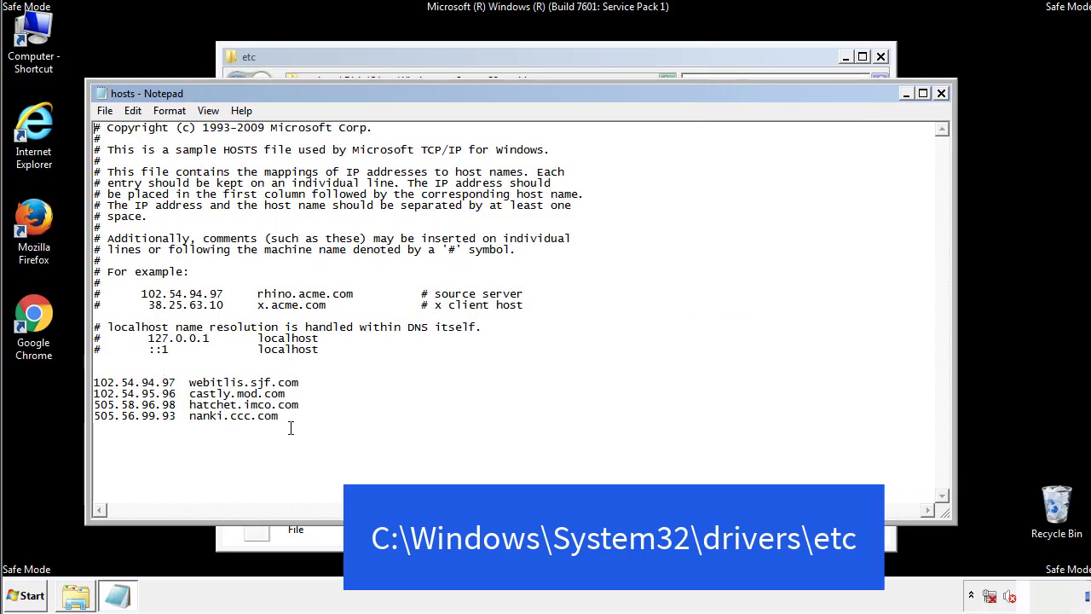
drag(306, 418, 94, 375)
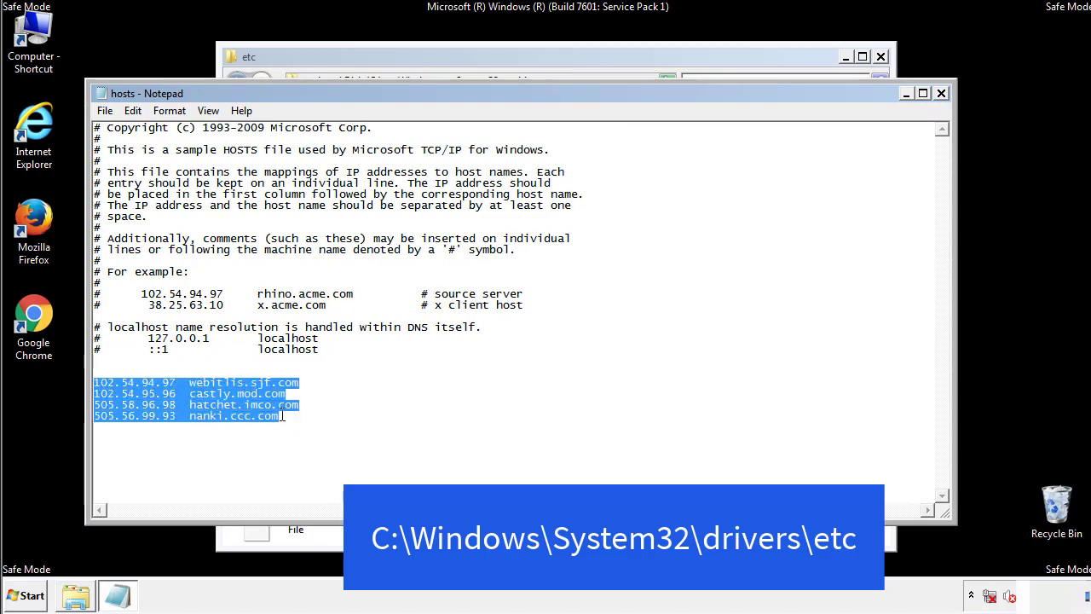
key(Delete)
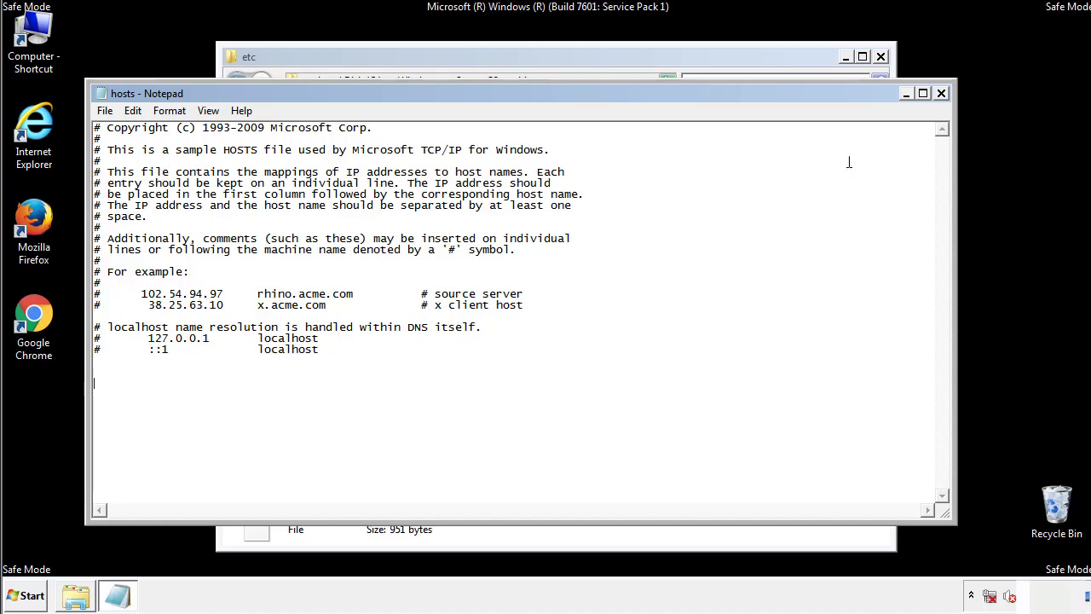
click(942, 94)
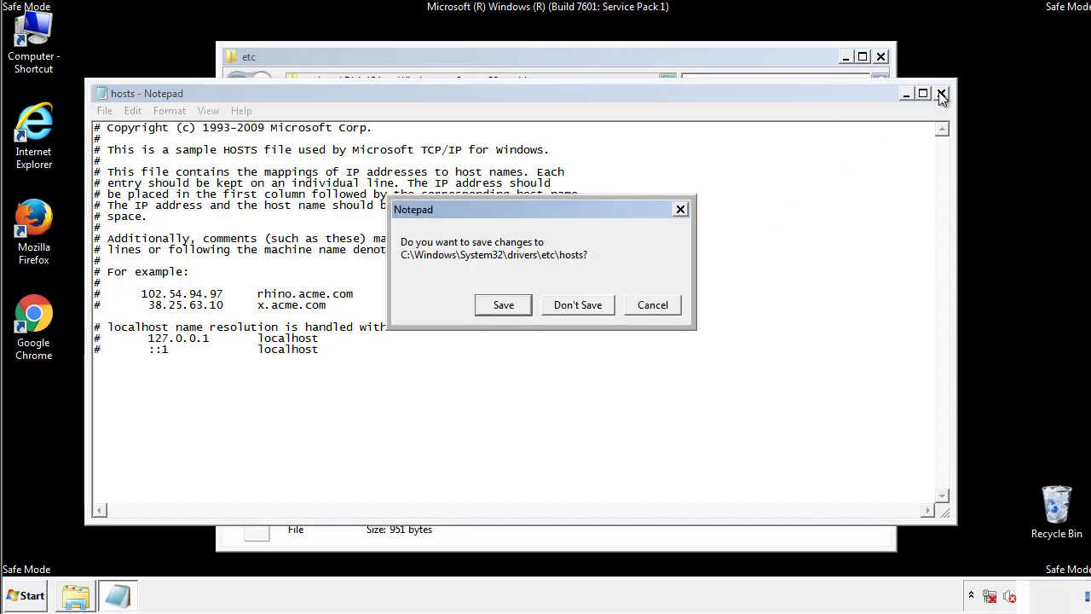
click(480, 311)
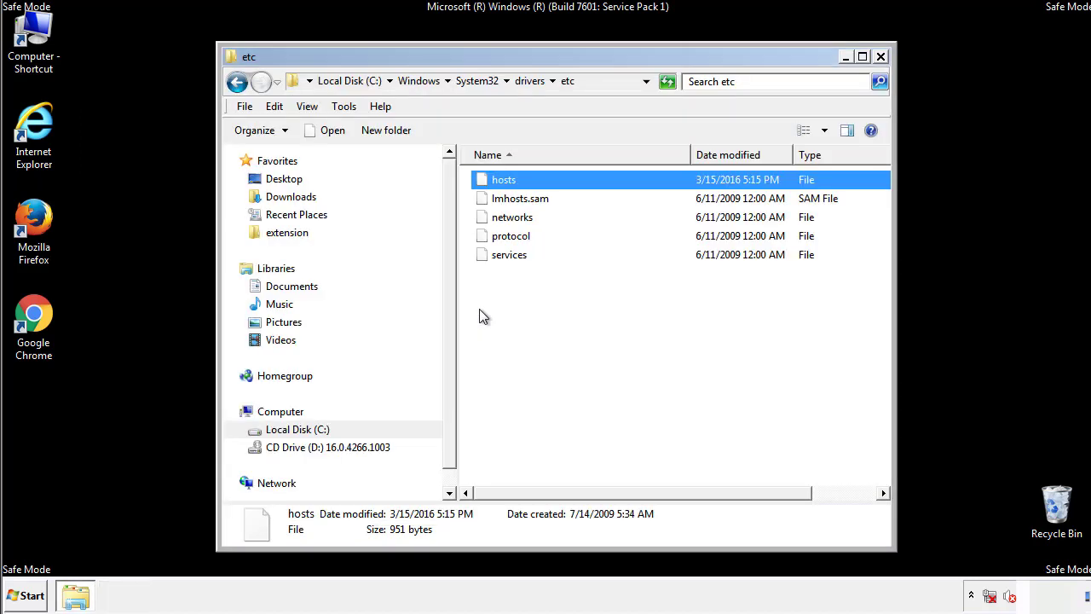
click(880, 56)
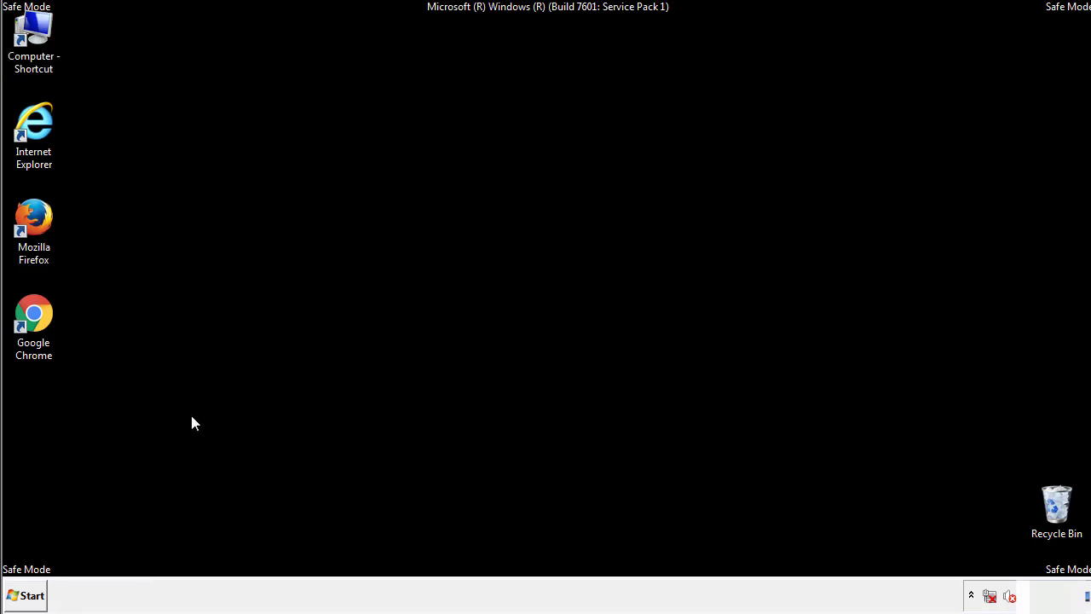
Open the Startup folder from Start > All Programs in a file window.
click(31, 595)
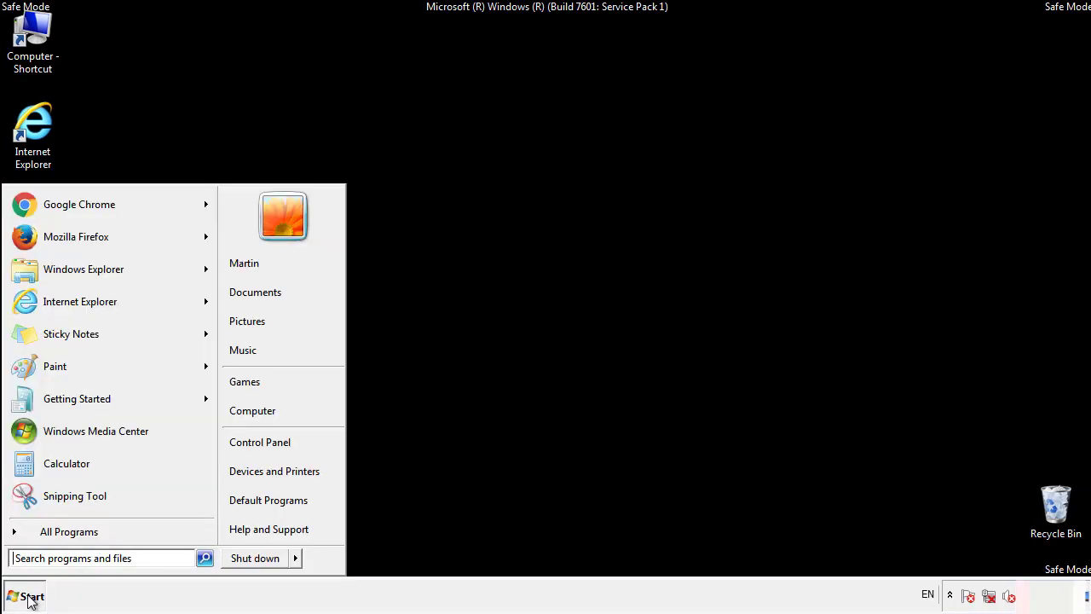
click(48, 537)
right_click(42, 469)
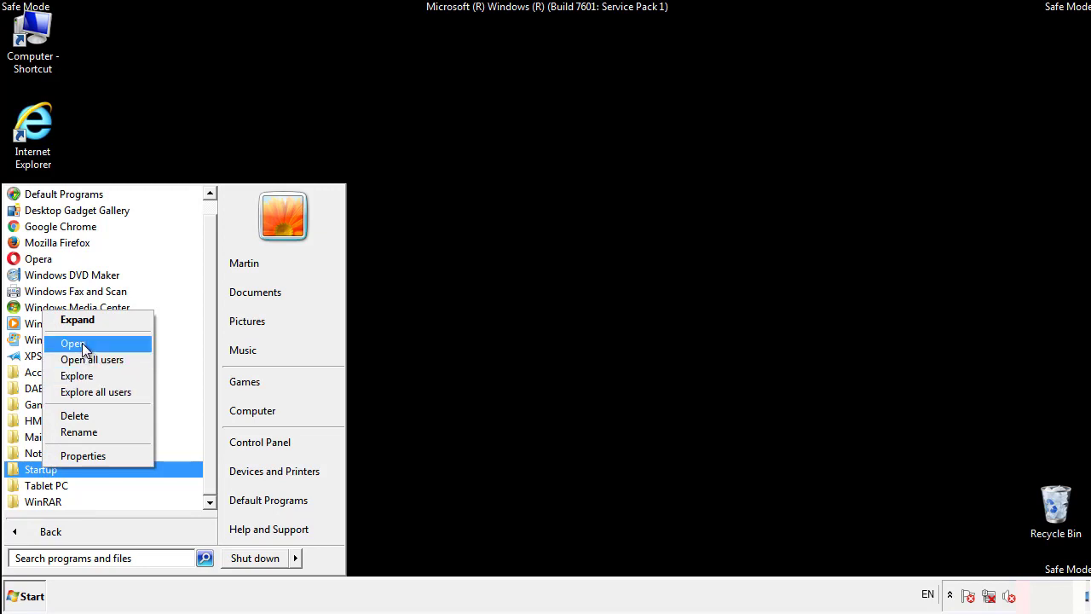
click(84, 343)
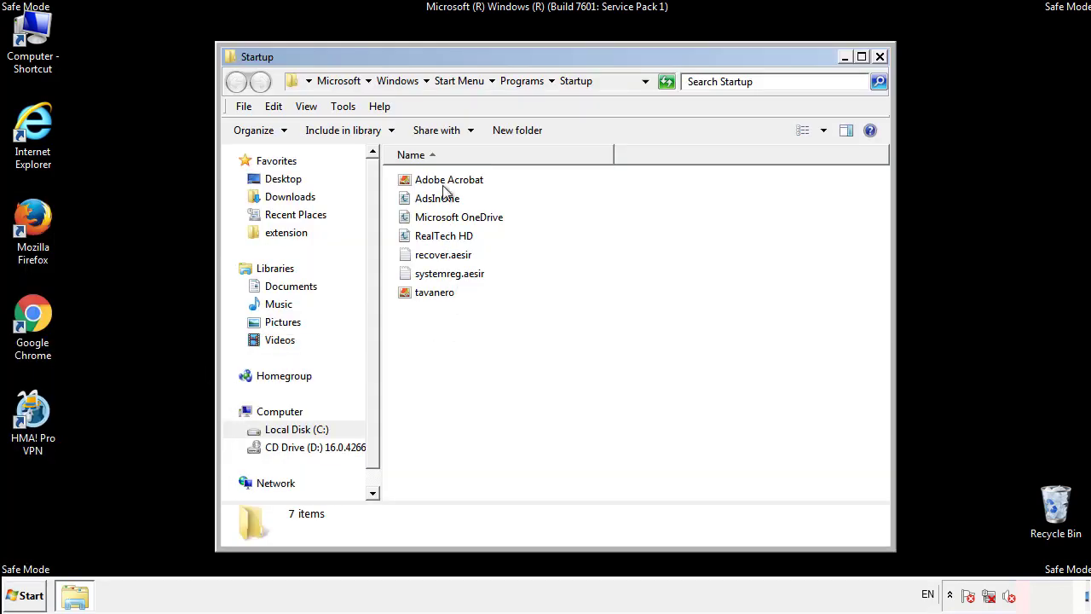
Delete AdsInOne, recover.aesir, systemreg.aesir and tavanero from Startup, then close the folder.
click(445, 201)
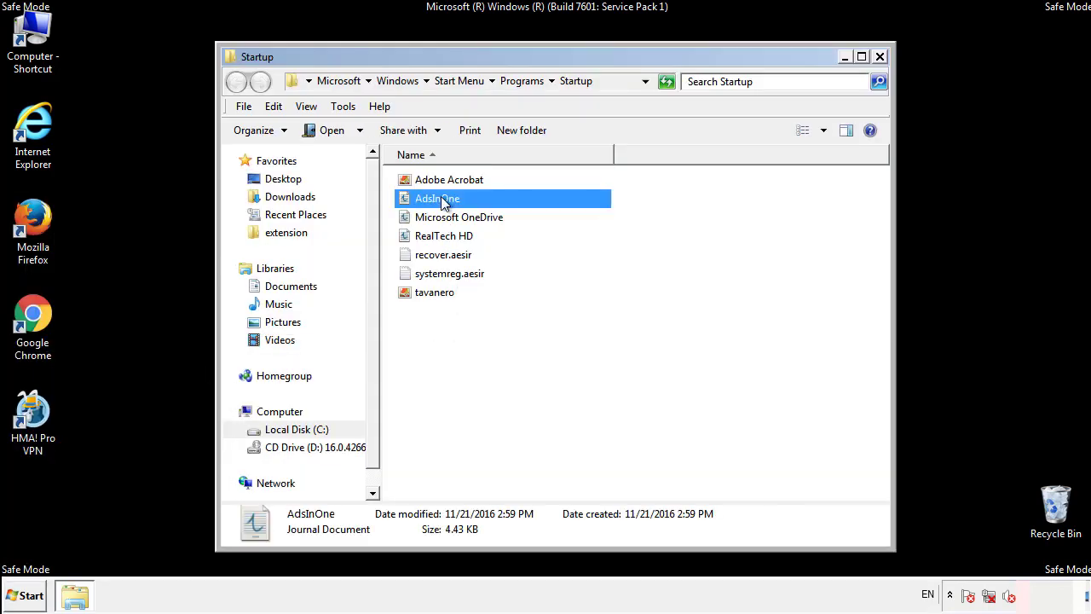
ctrl+click(443, 256)
ctrl+click(452, 273)
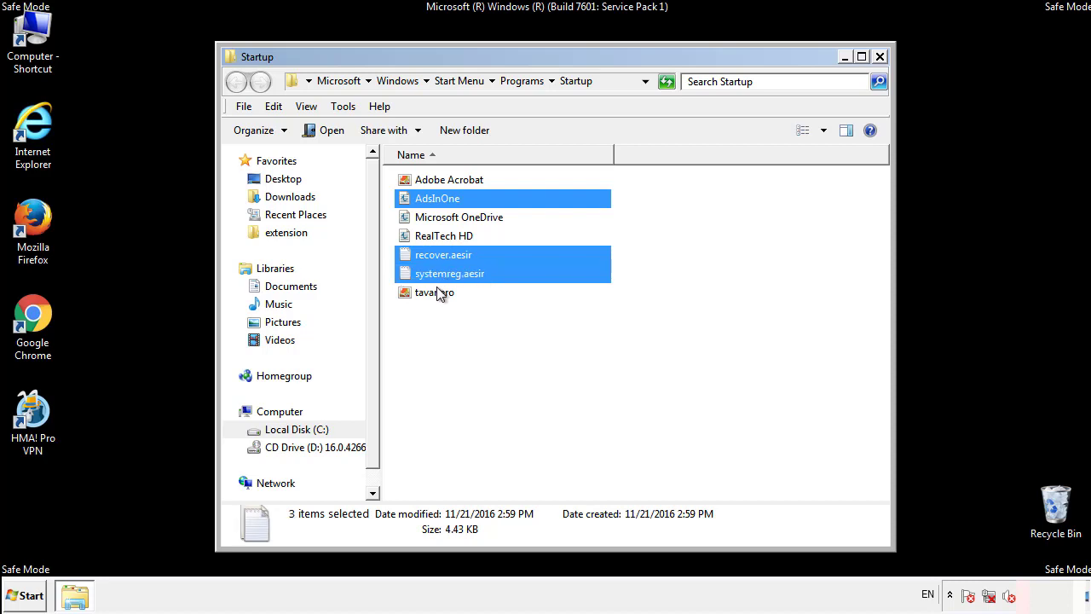
ctrl+click(436, 290)
right_click(431, 294)
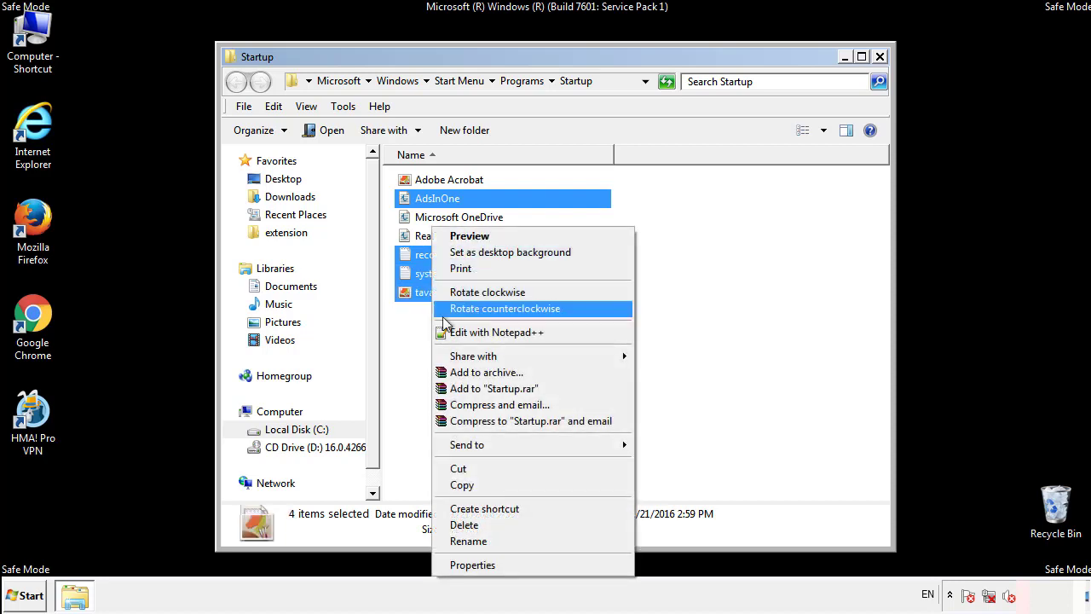
click(455, 523)
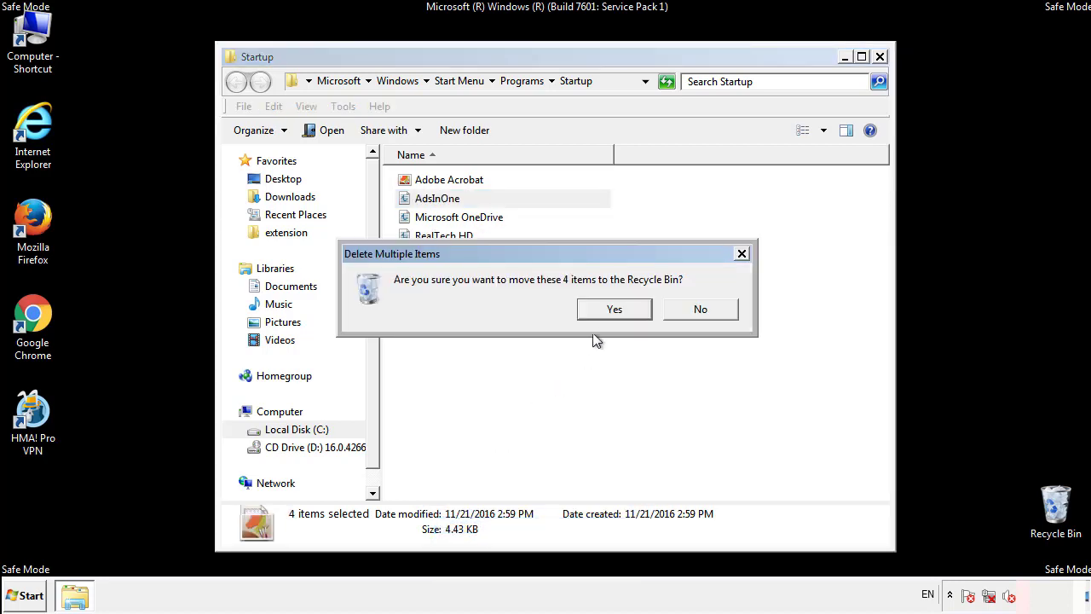
click(605, 309)
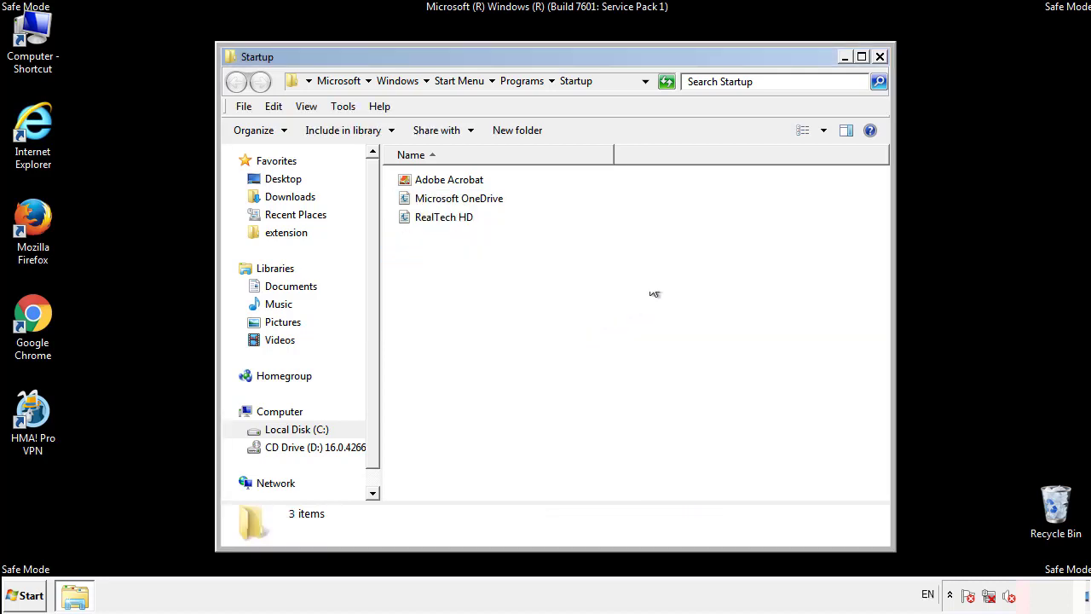
click(880, 58)
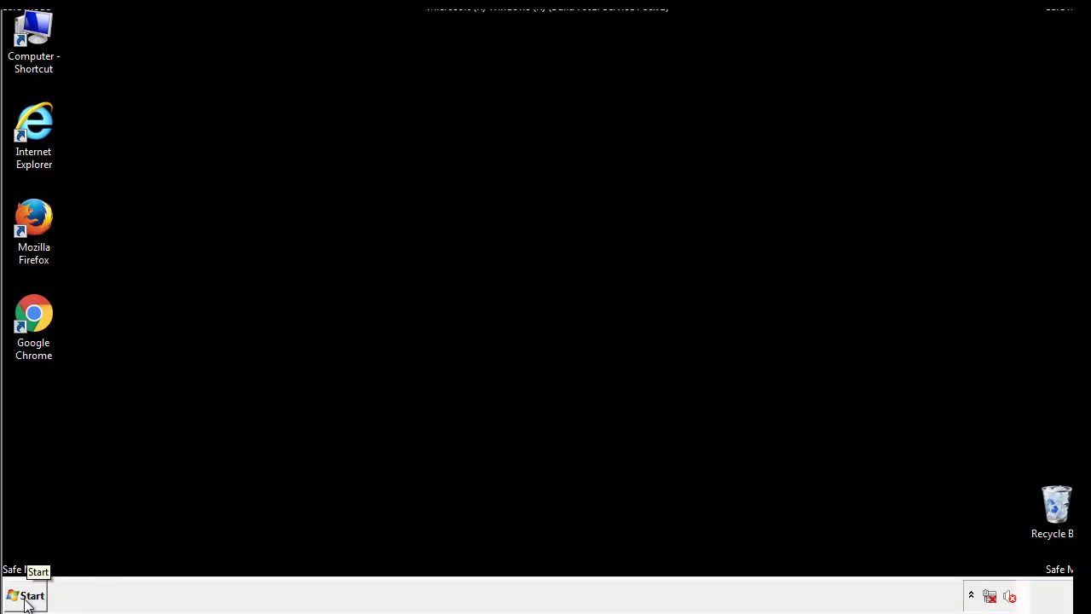
Launch Registry Editor by searching 'regedit' from the Start menu.
click(26, 598)
text(reged)
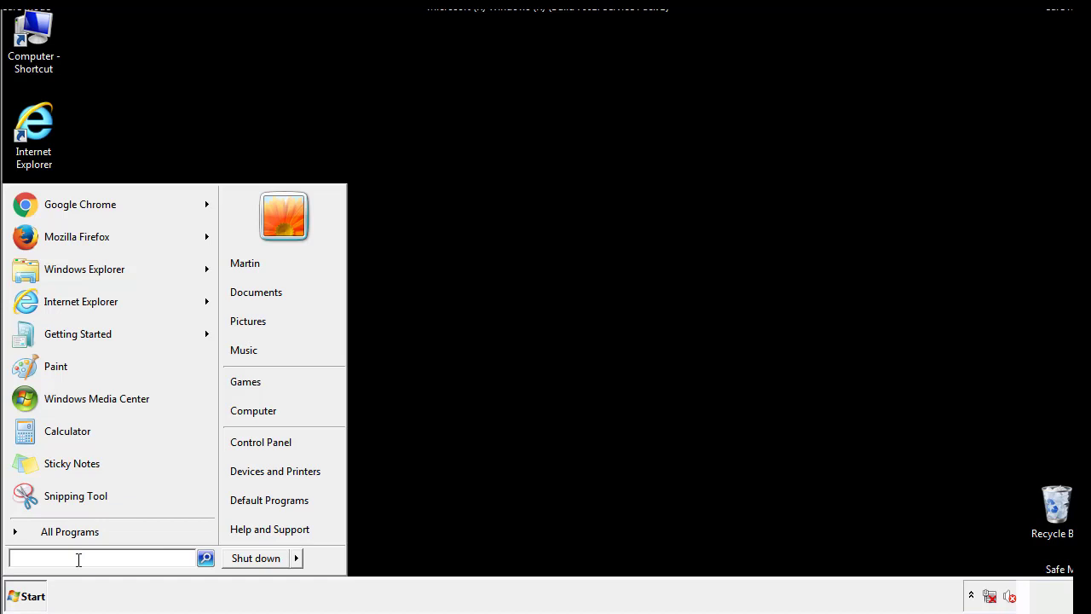
text(it)
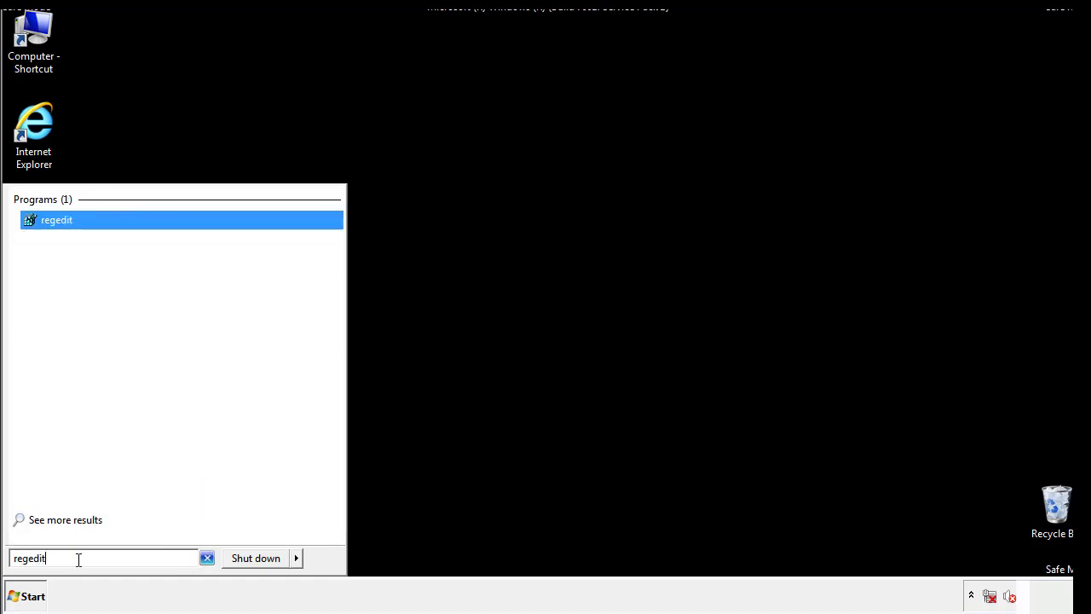
key(Return)
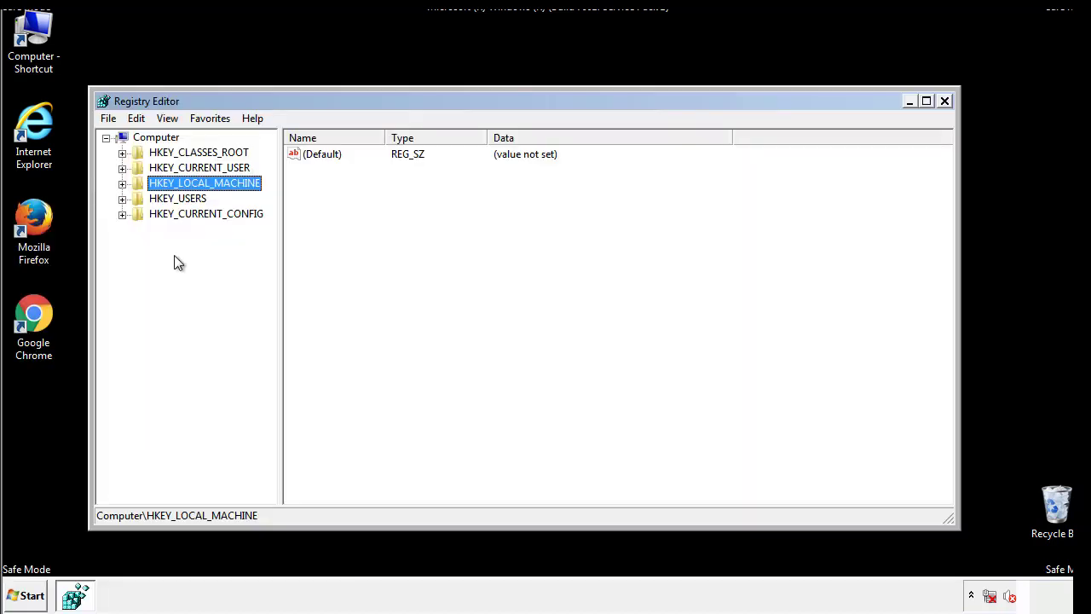
Expand the tree to HKEY_LOCAL_MACHINE\SOFTWARE\Microsoft\Windows\CurrentVersion\Run and show its values.
click(122, 183)
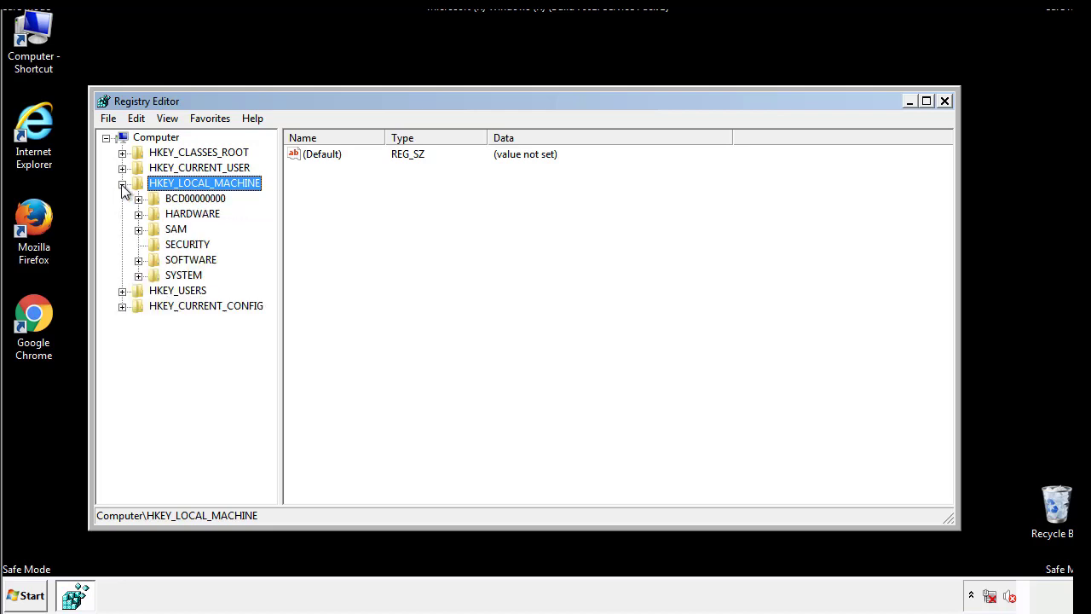
click(138, 260)
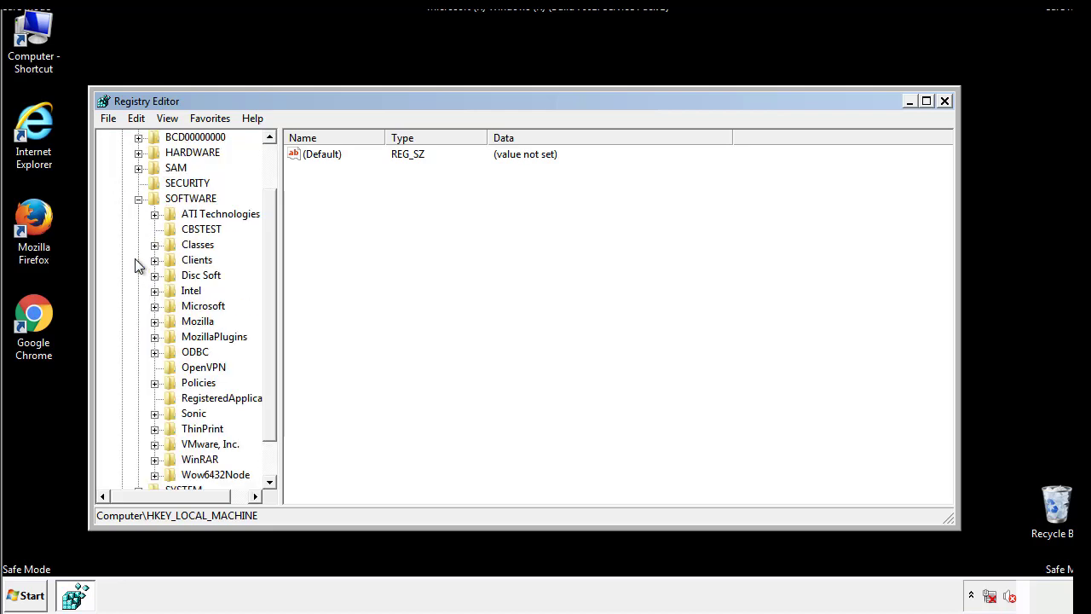
scroll(271, 256, down, 1)
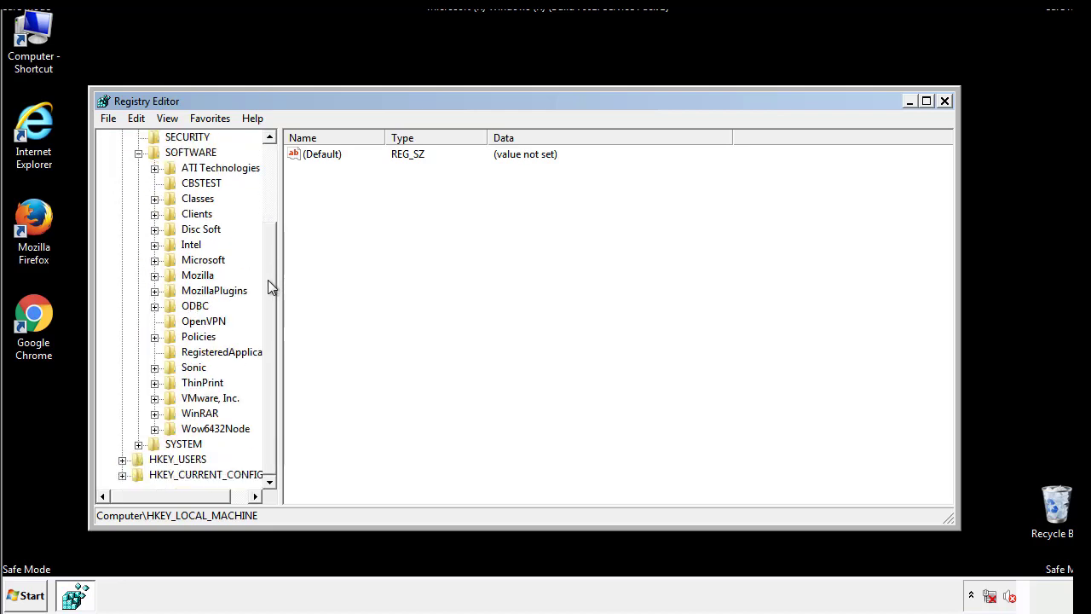
click(155, 260)
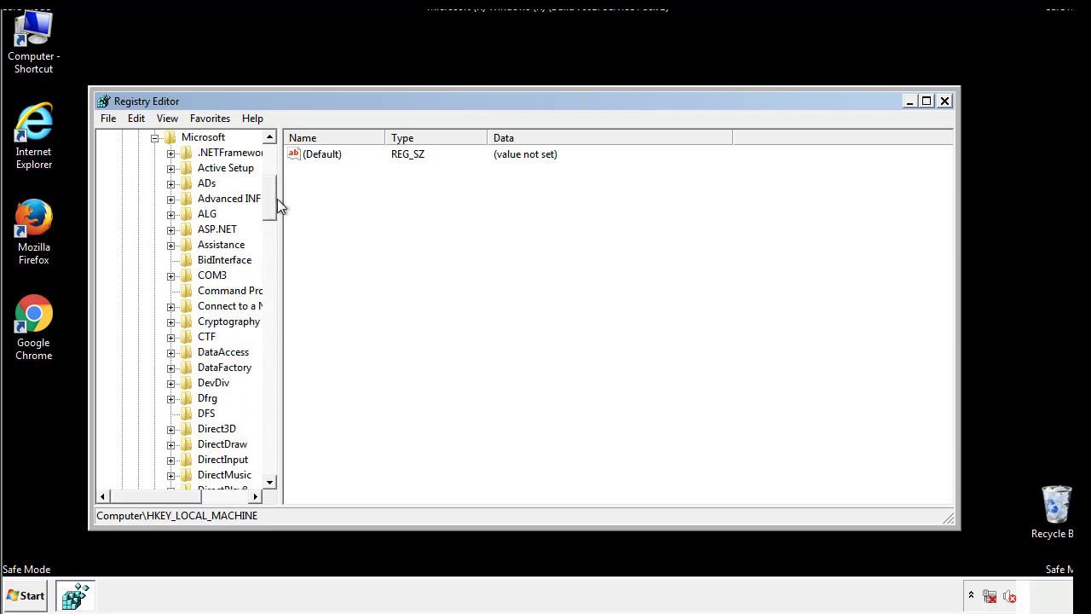
drag(271, 213, 273, 439)
click(171, 260)
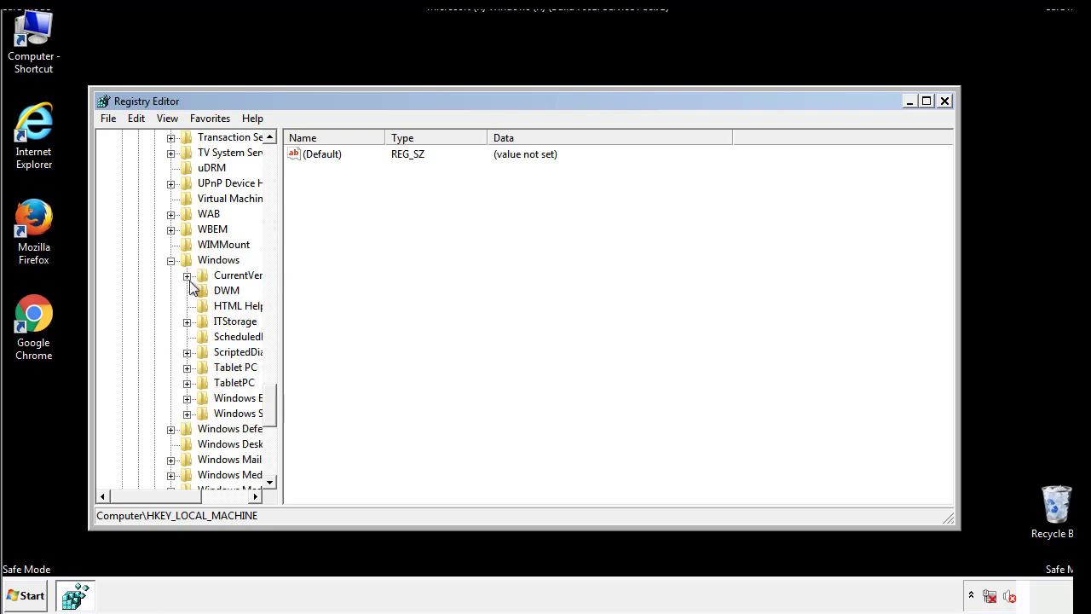
drag(149, 499, 180, 498)
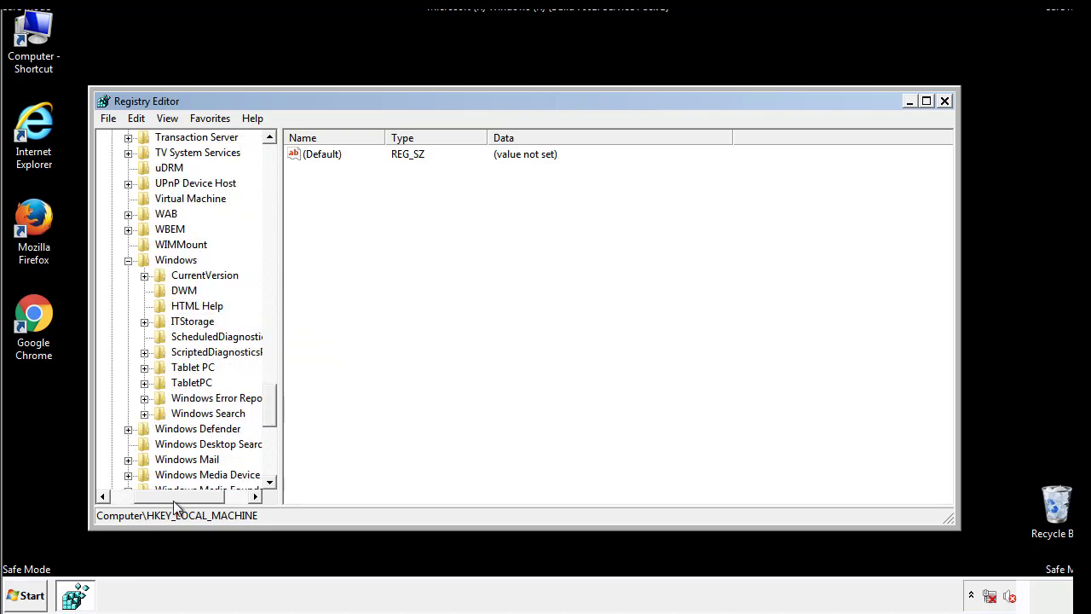
click(141, 275)
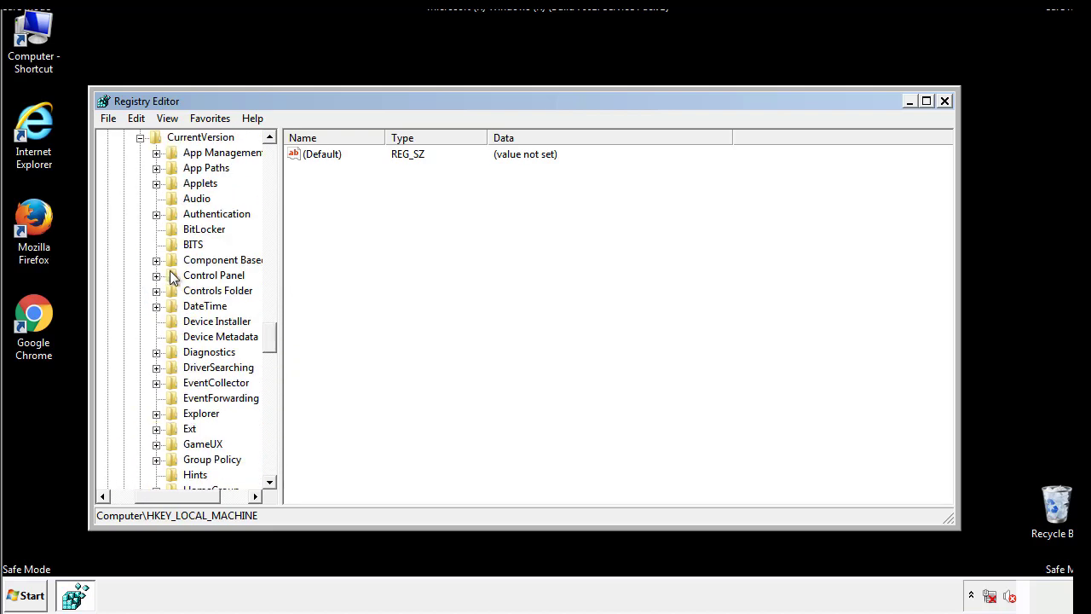
drag(272, 341, 272, 389)
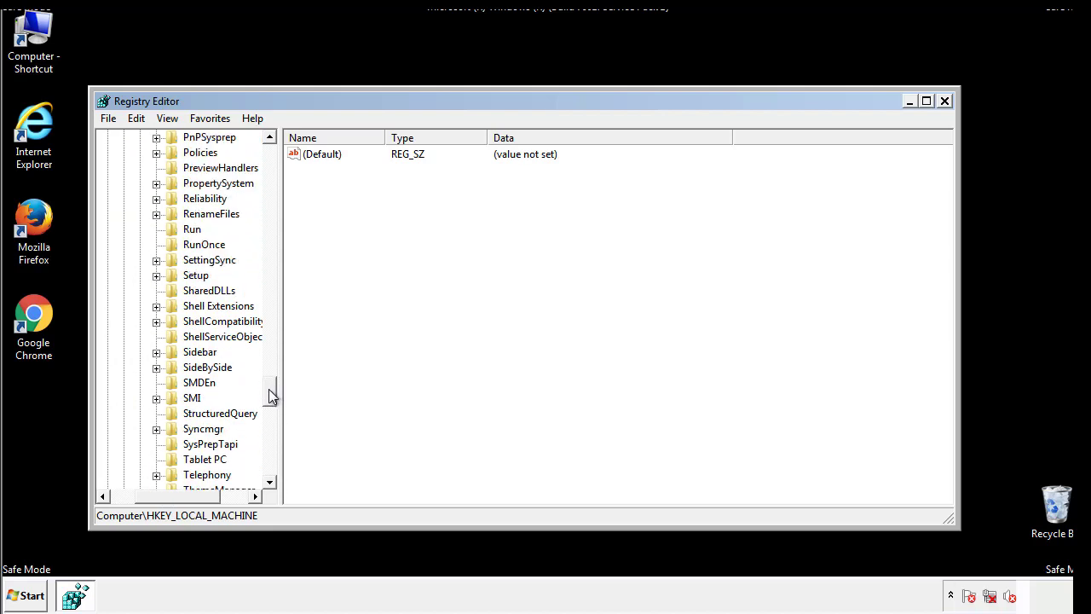
click(189, 229)
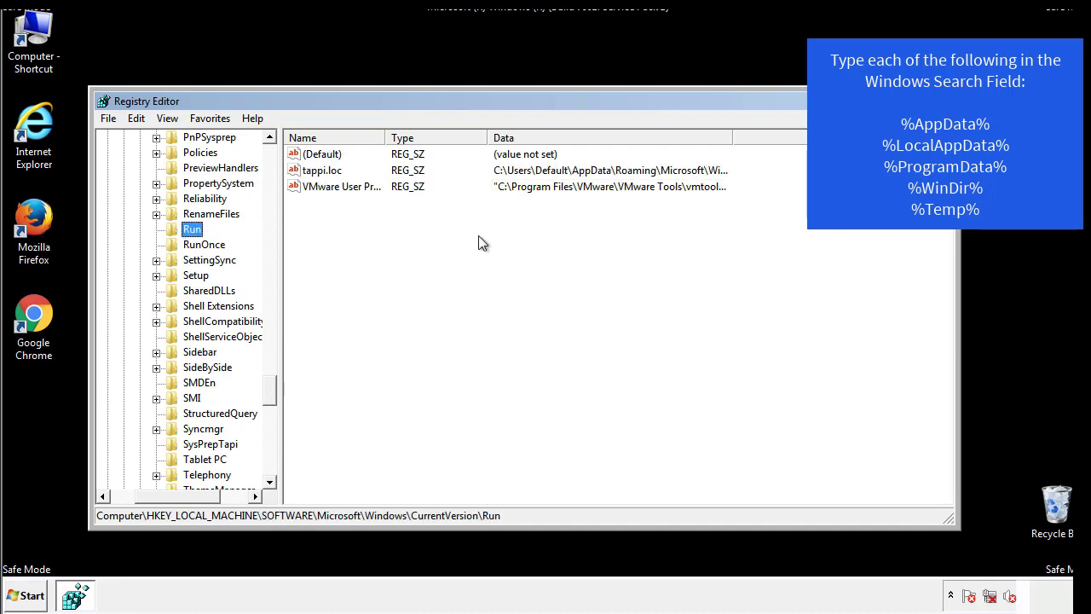
Delete the tappi.loc value from the Run key and scroll the key tree back to the top.
click(322, 173)
right_click(318, 173)
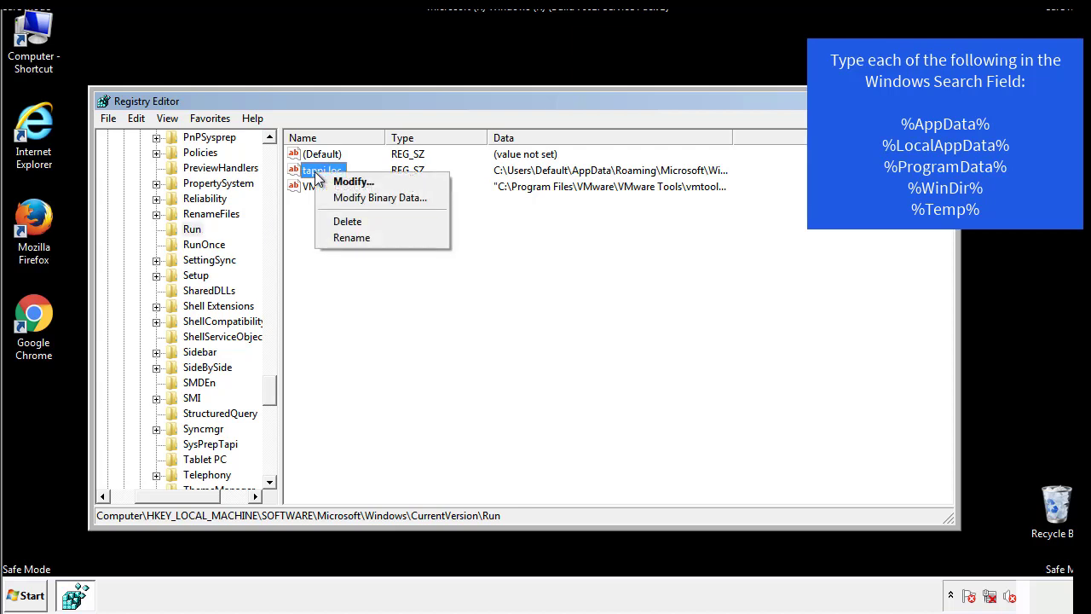
click(341, 222)
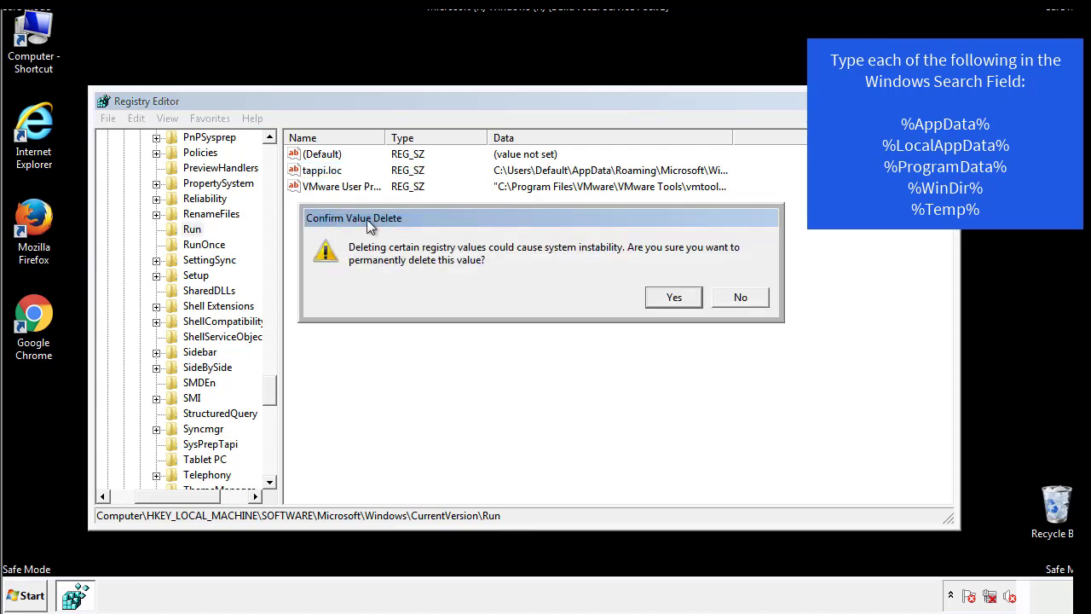
click(663, 296)
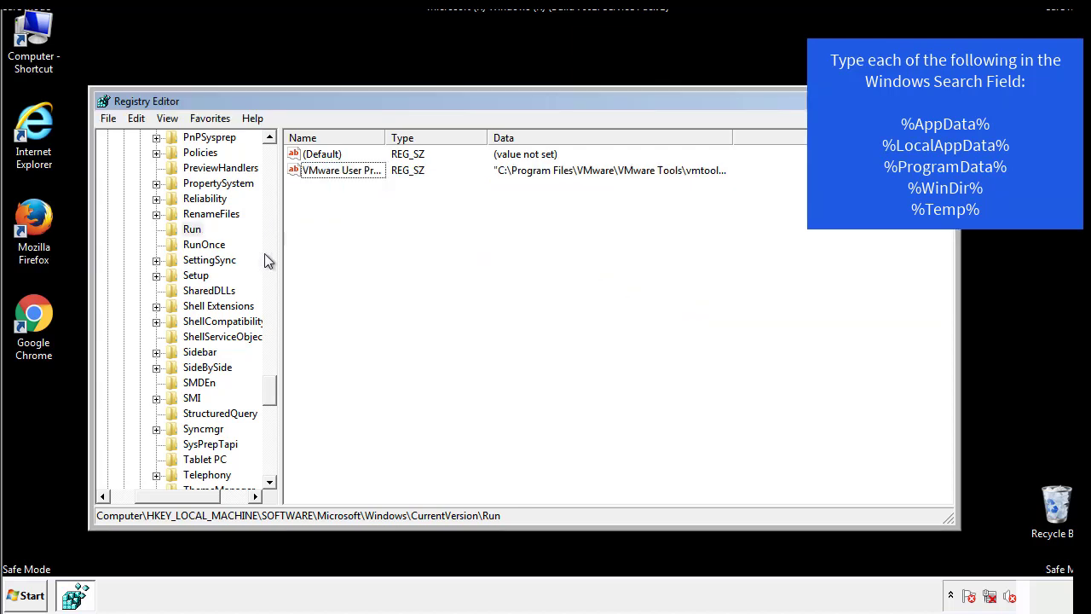
scroll(271, 398, down, 1)
drag(271, 398, 133, 509)
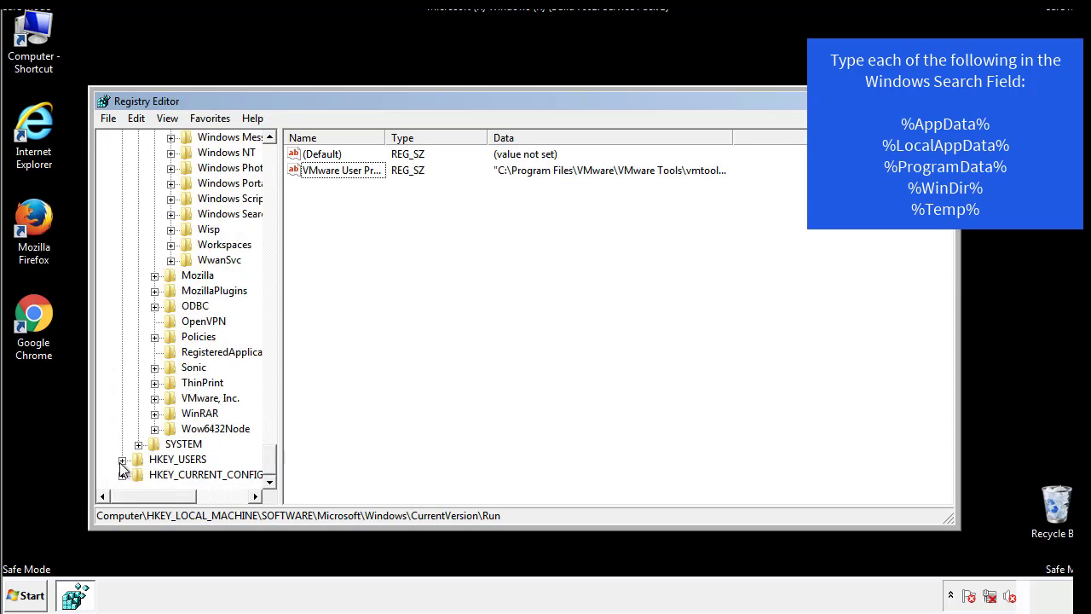
drag(273, 470, 282, 166)
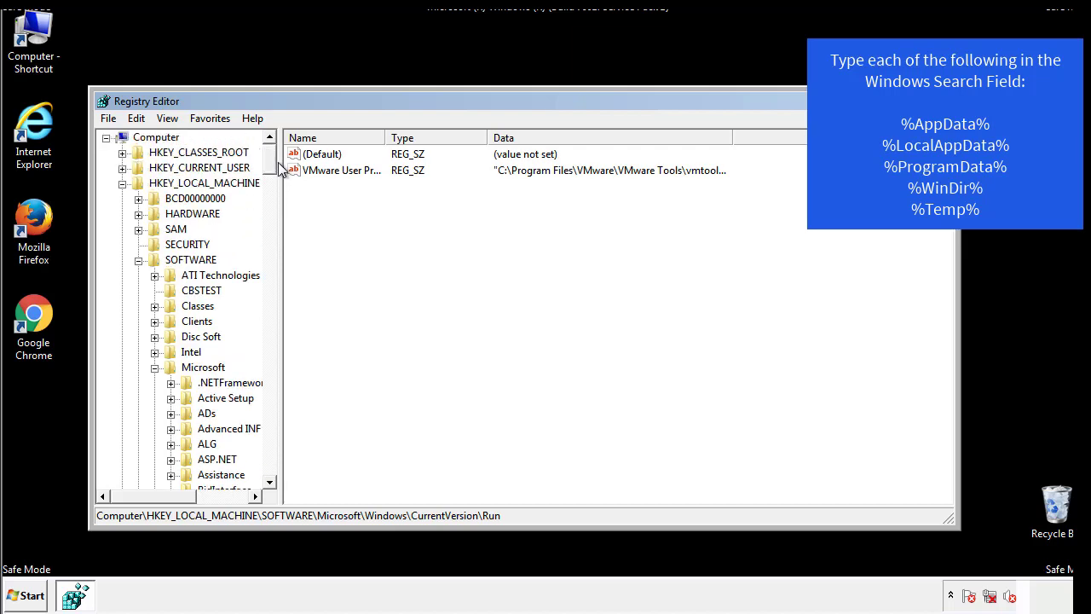
Collapse HKEY_LOCAL_MACHINE and expand HKEY_CURRENT_USER\Software\Microsoft\Windows\CurrentVersion.
click(121, 184)
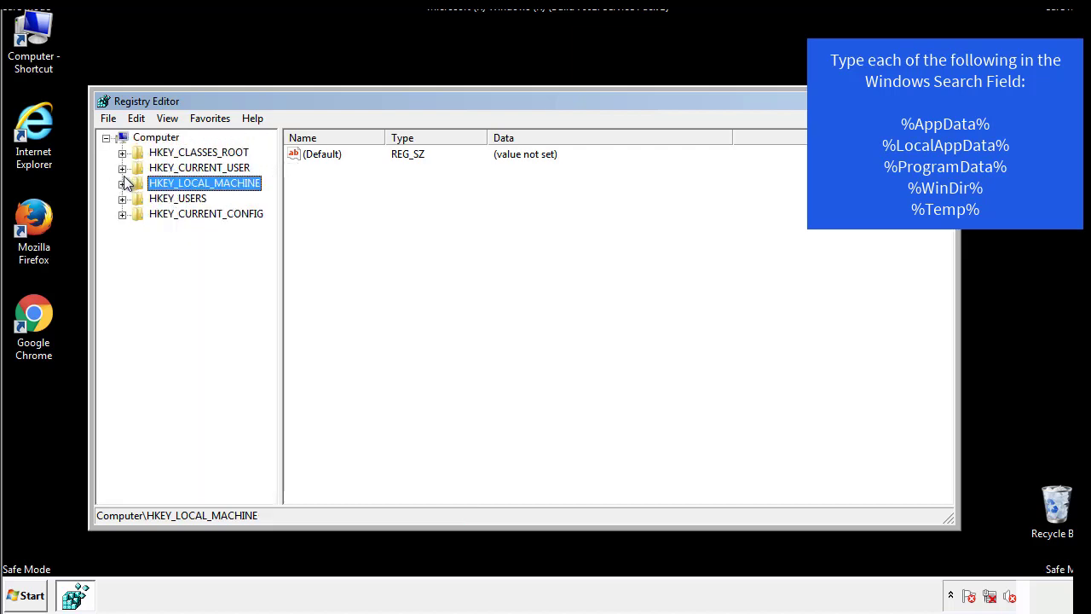
click(123, 169)
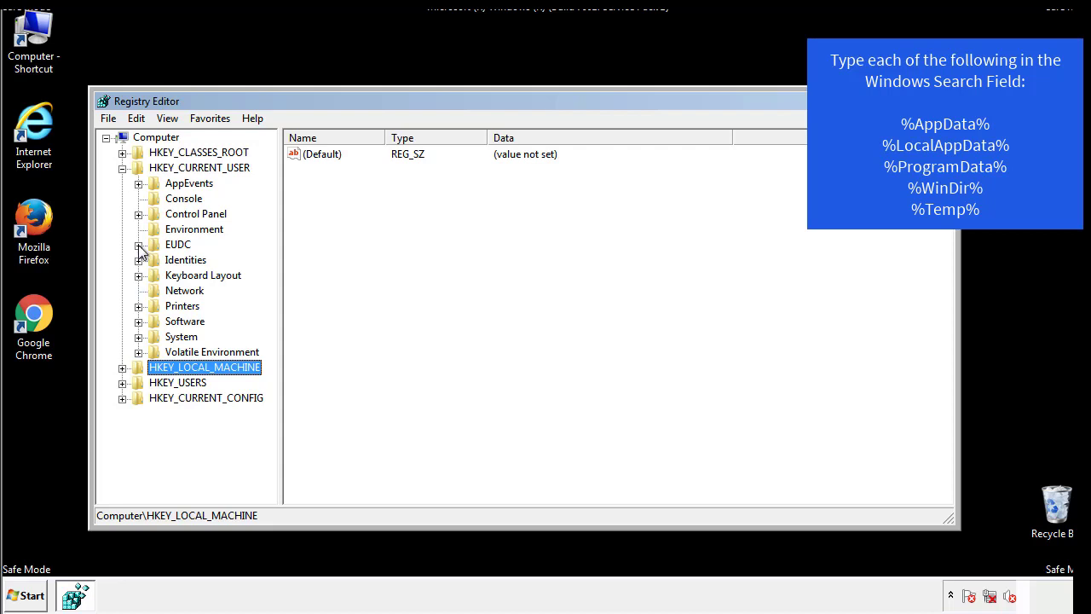
click(138, 321)
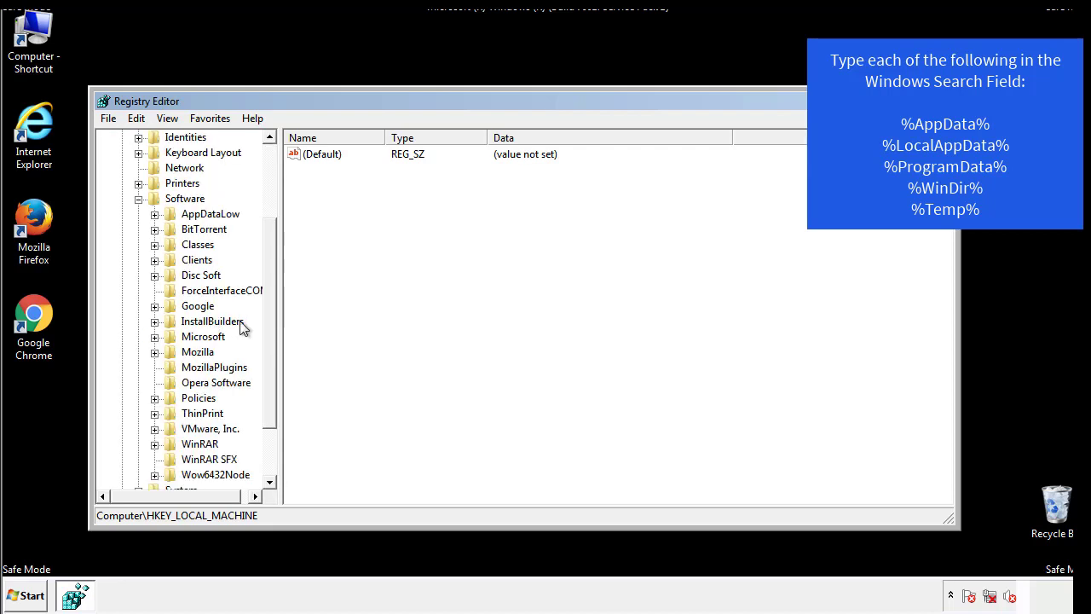
drag(268, 311, 268, 324)
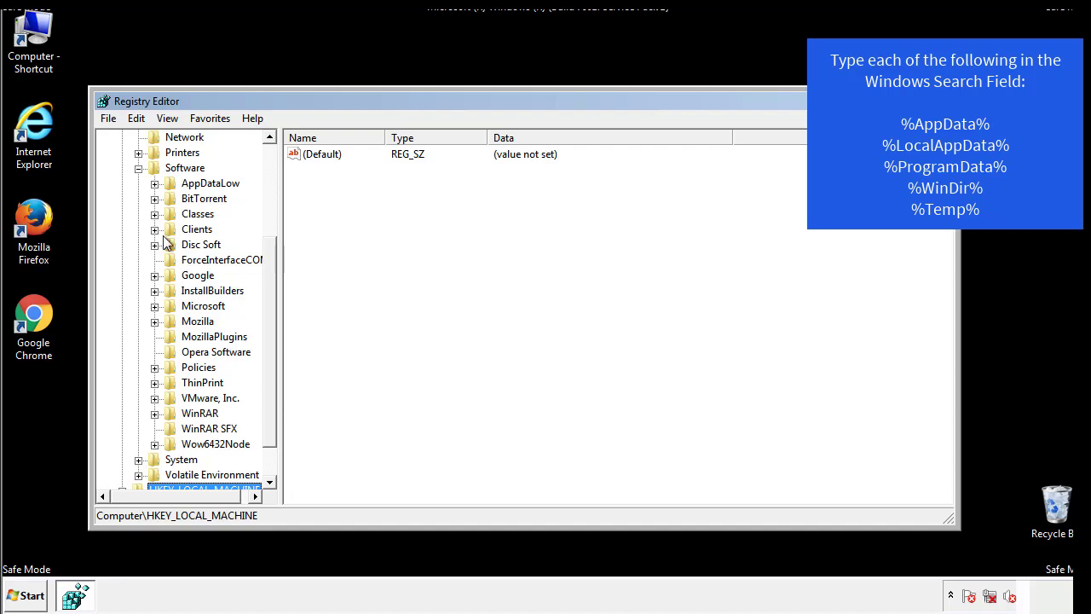
click(154, 306)
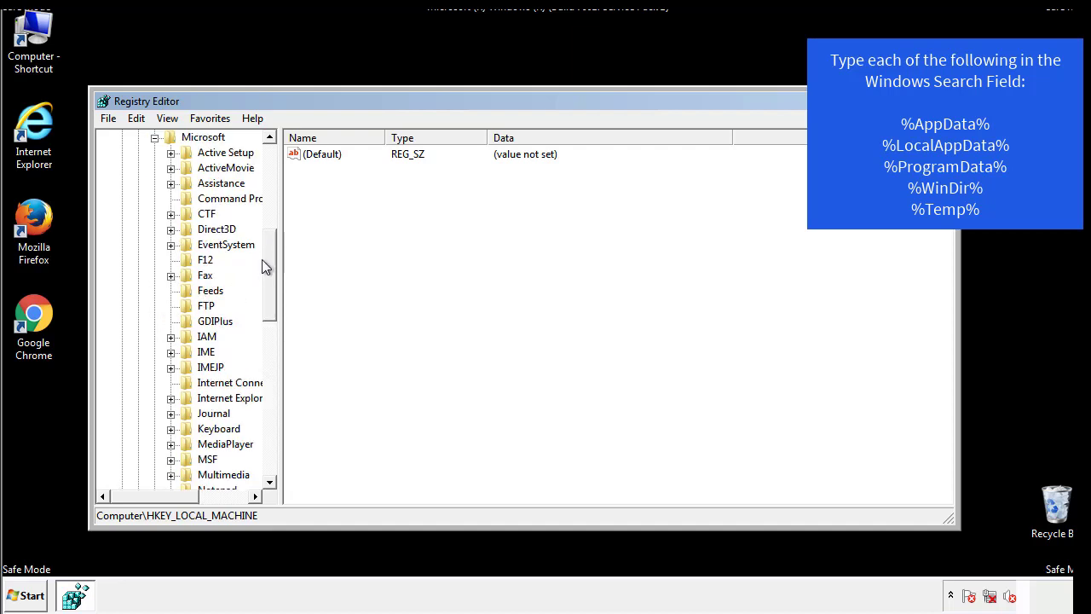
drag(266, 251, 268, 354)
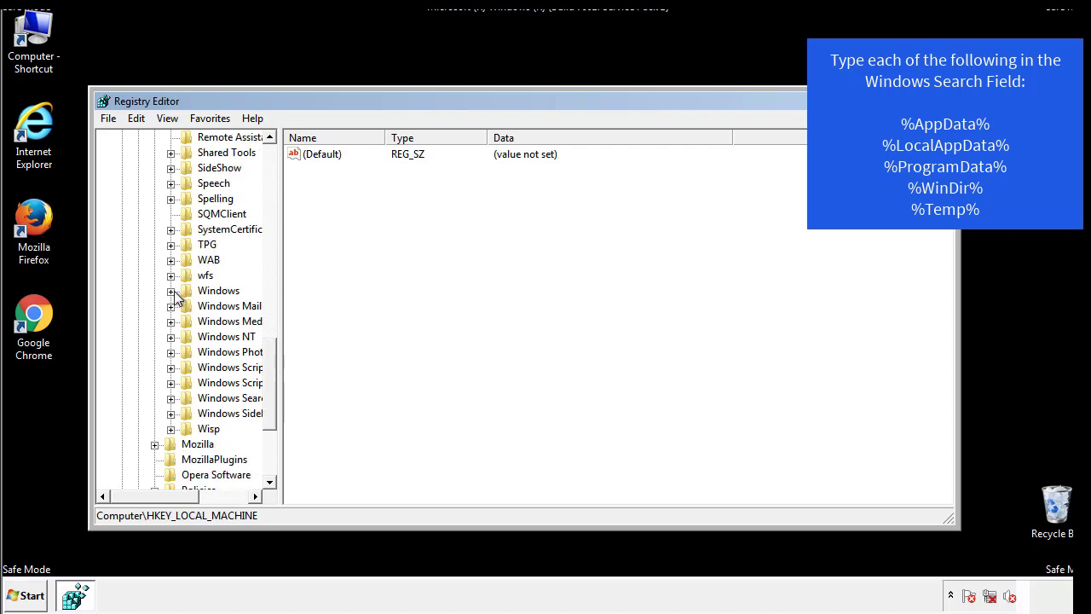
click(172, 291)
click(187, 306)
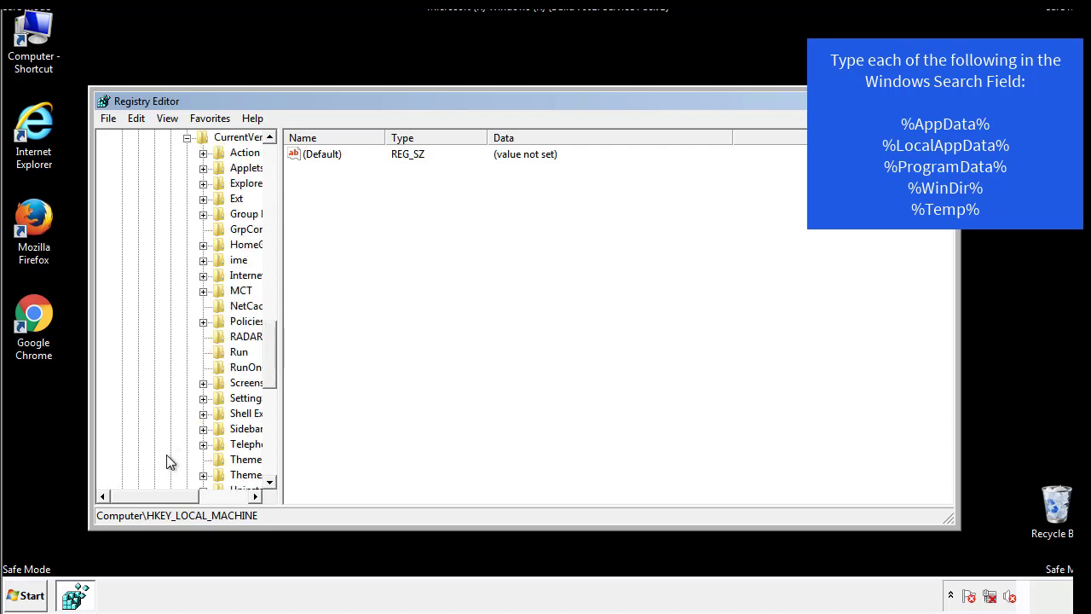
drag(167, 501, 192, 497)
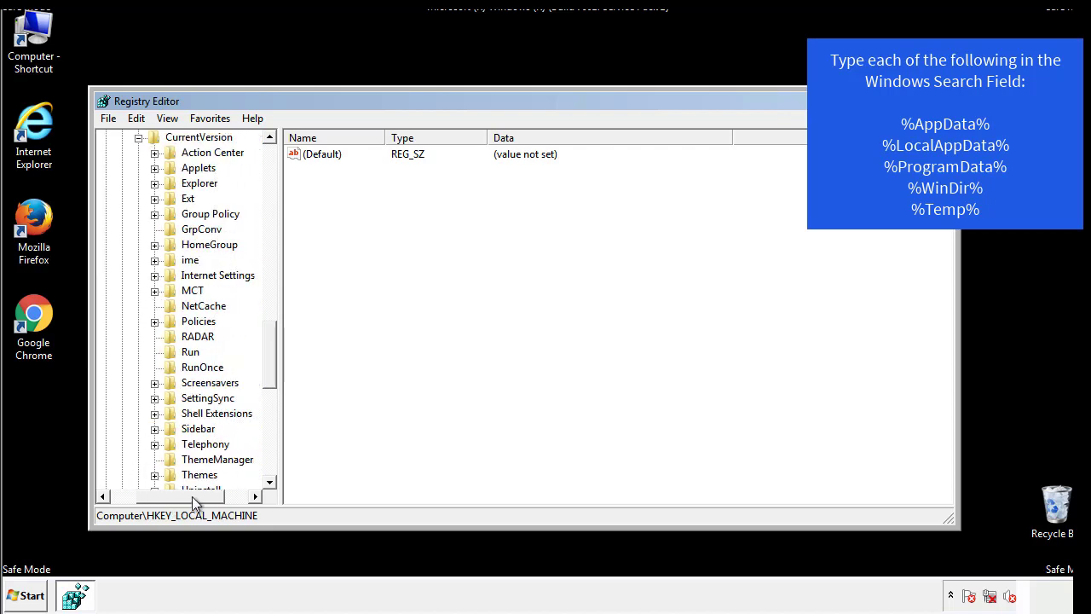
Inspect the HKCU Run key, which holds only a DAEMON Tools entry, and collapse the Windows key.
click(185, 352)
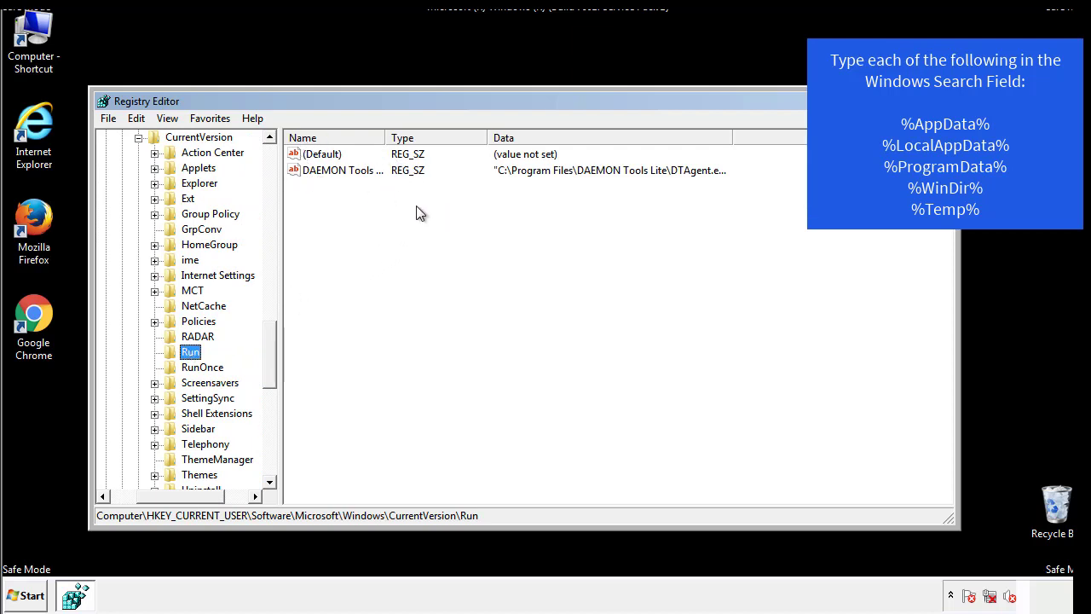
click(477, 201)
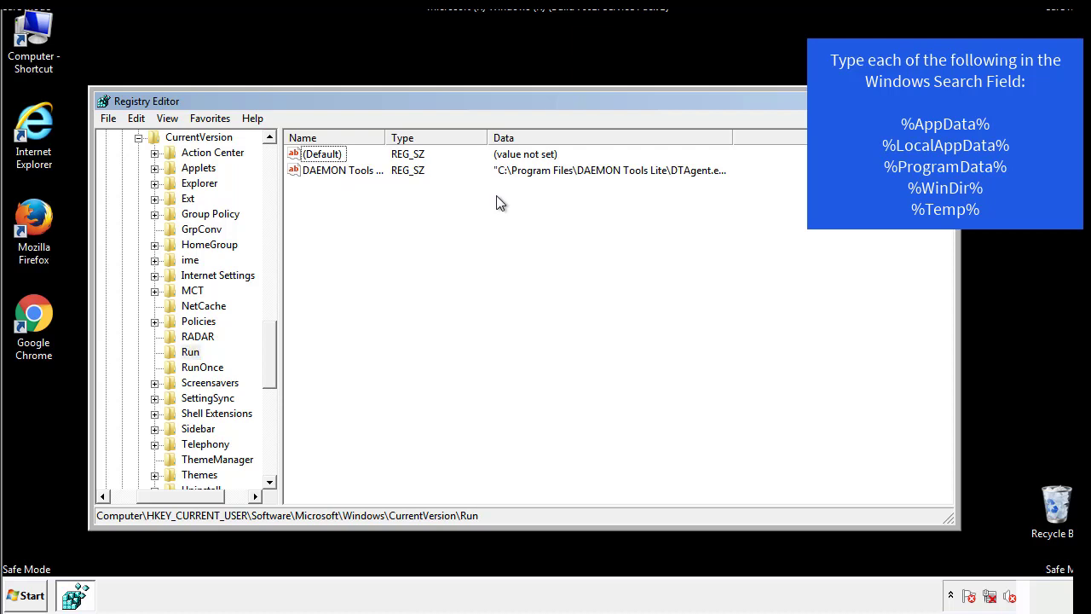
drag(321, 249, 326, 206)
drag(387, 192, 391, 192)
drag(180, 493, 154, 496)
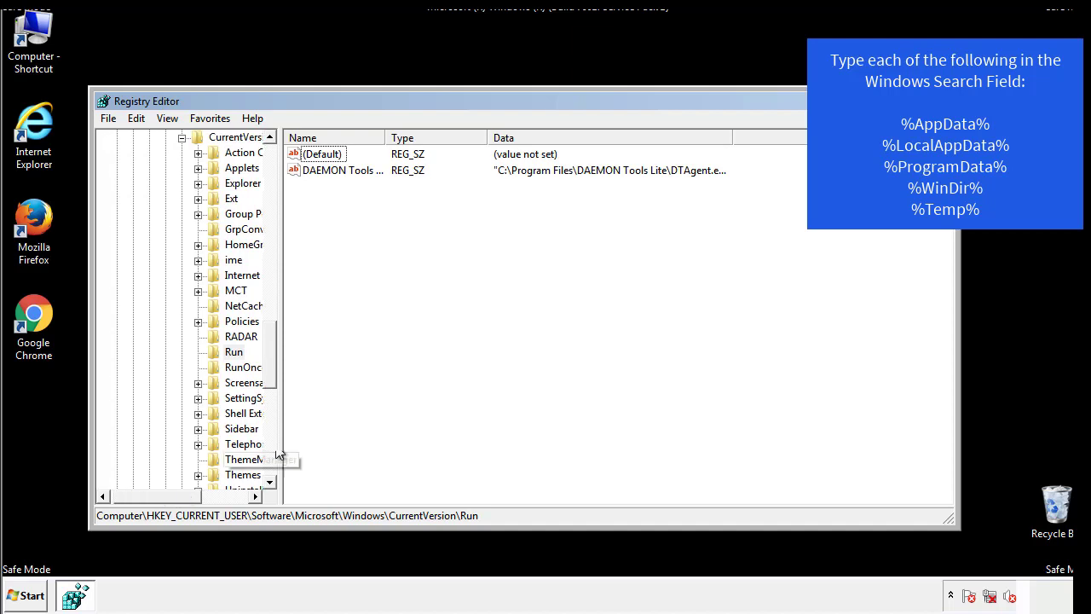
scroll(269, 369, up, 6)
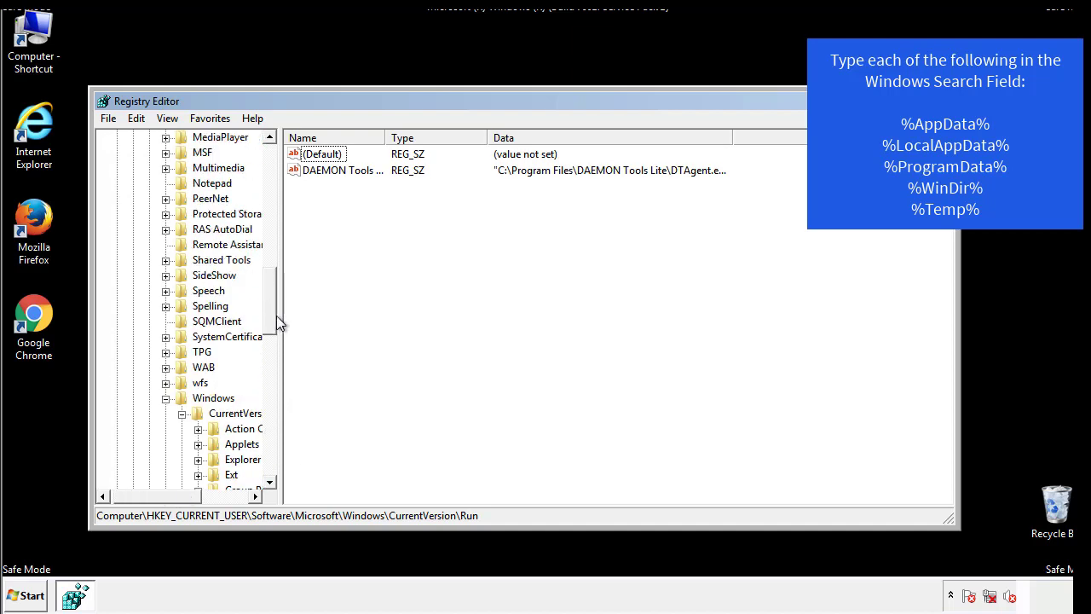
click(167, 398)
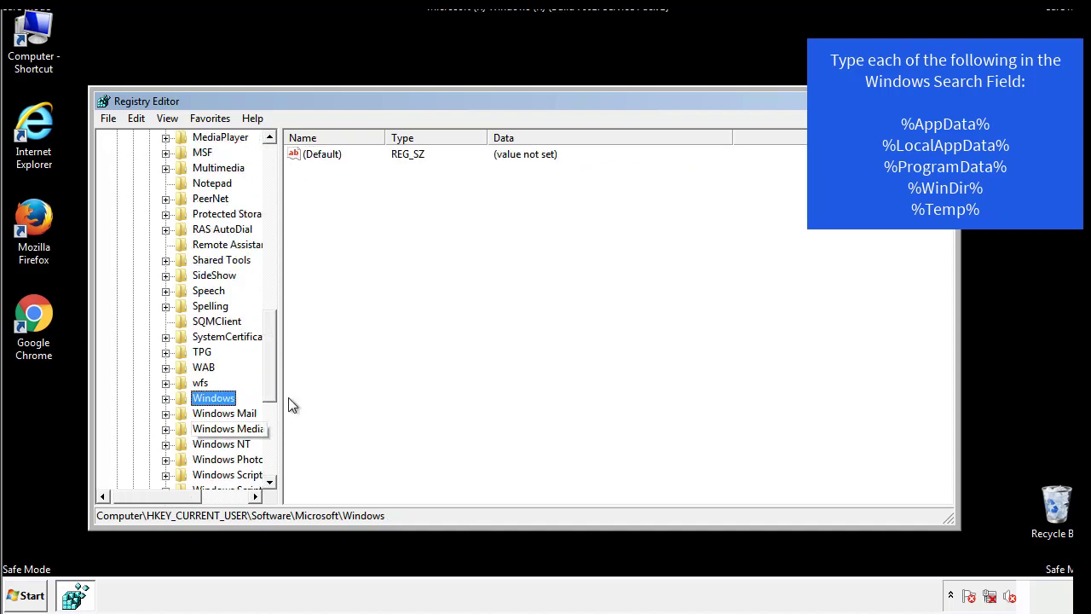
drag(275, 384, 274, 233)
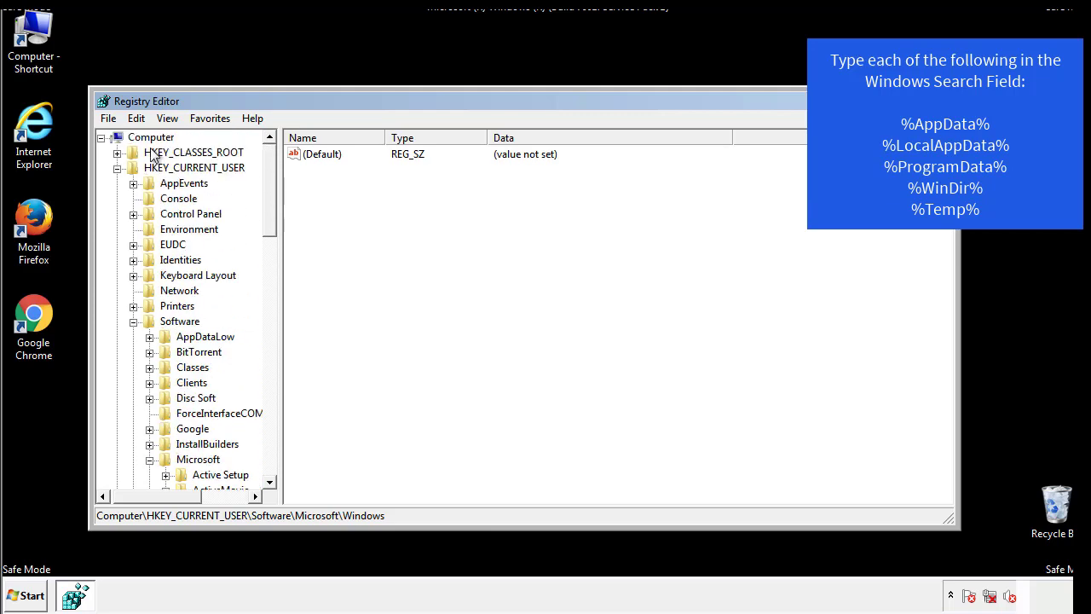
Search the registry for %temp%, landing on the VolumeCaches\Temporary Files key.
click(139, 118)
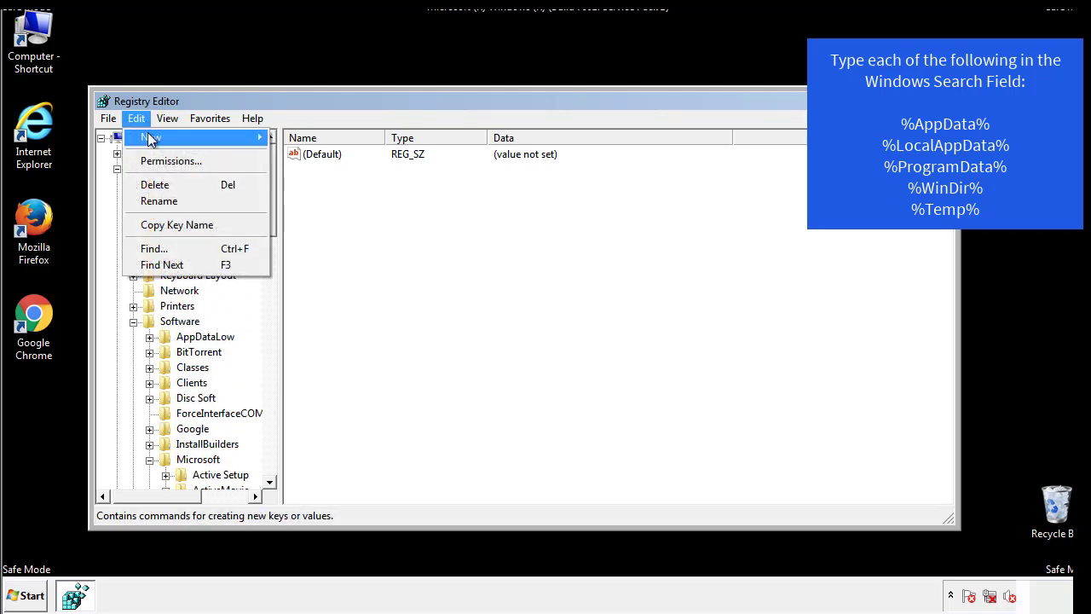
click(154, 248)
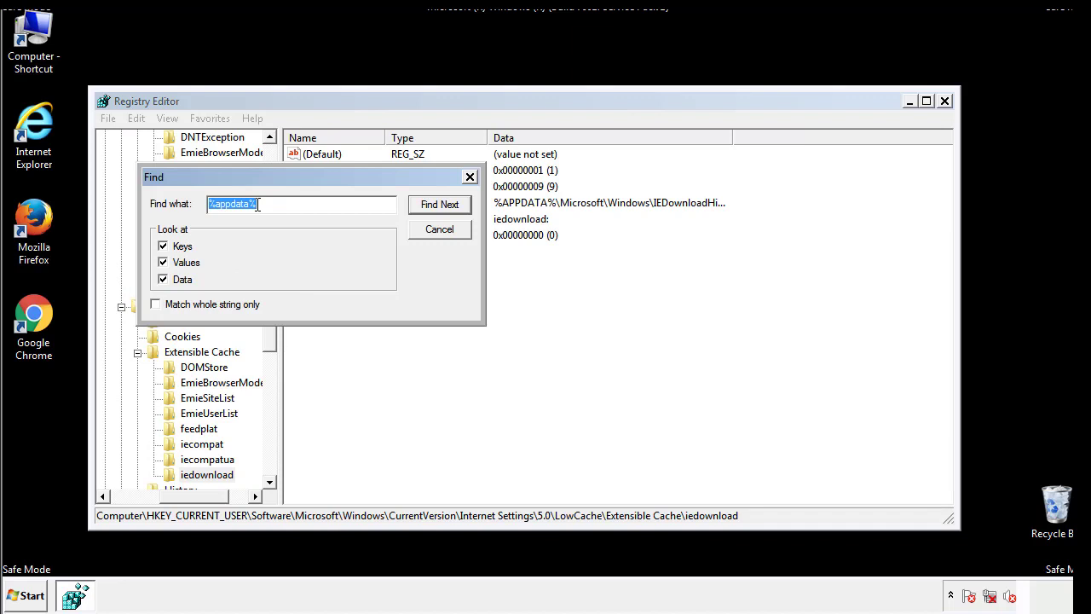
text(%temp%)
key(Return)
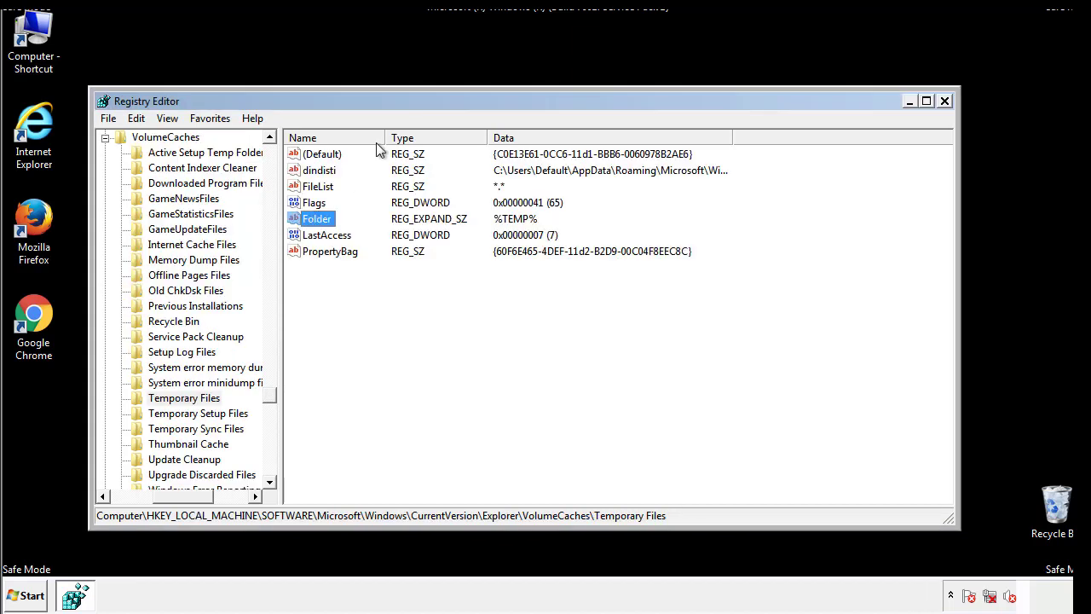
Delete all seven values in the Temporary Files key, then close Registry Editor.
click(449, 295)
drag(369, 280, 309, 160)
right_click(309, 160)
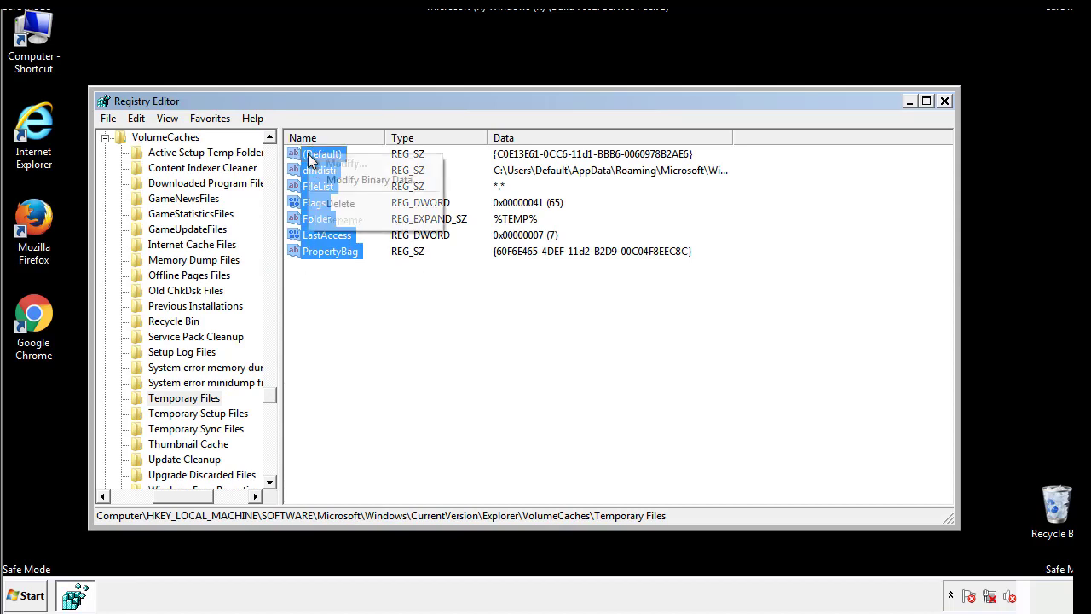
click(340, 202)
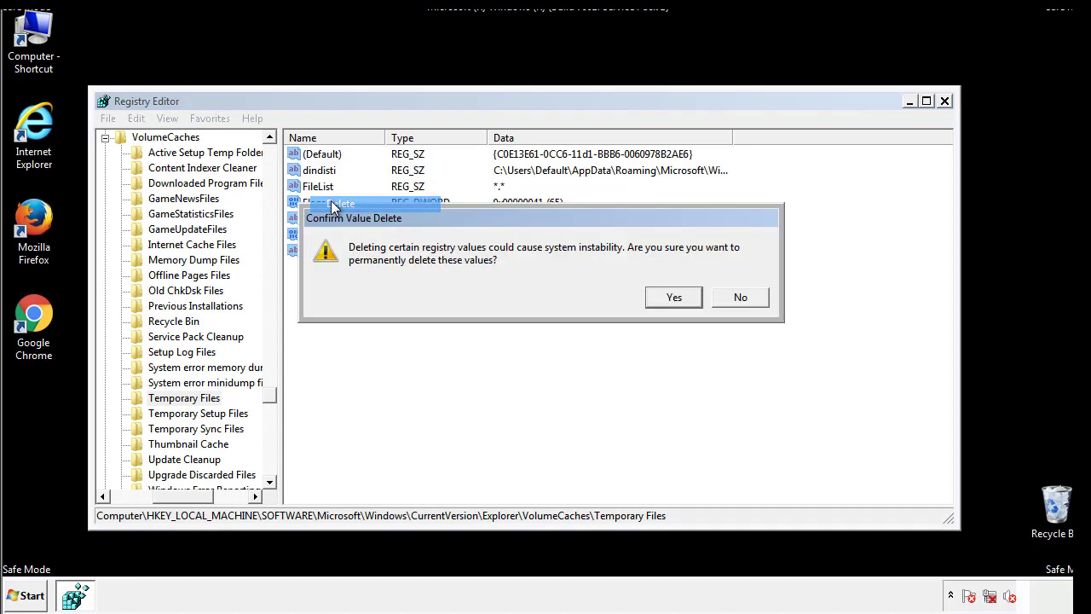
click(673, 297)
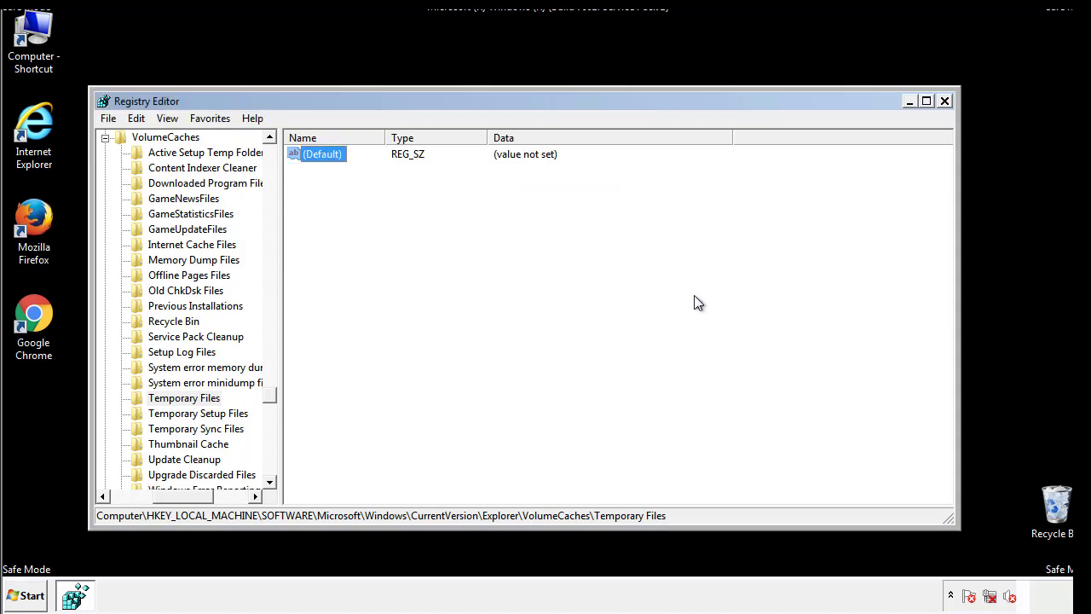
click(381, 209)
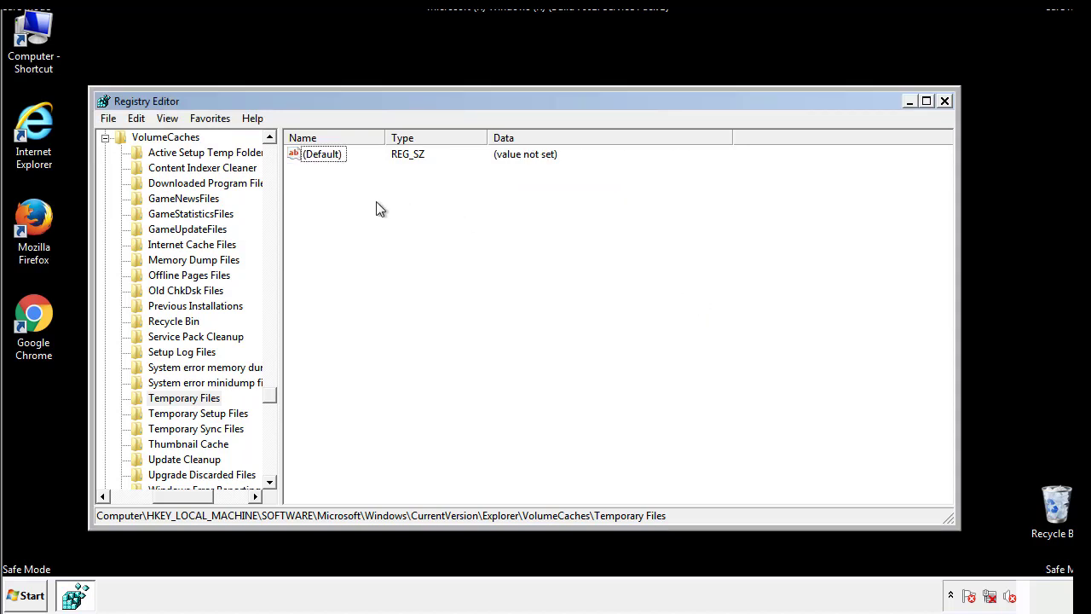
click(946, 103)
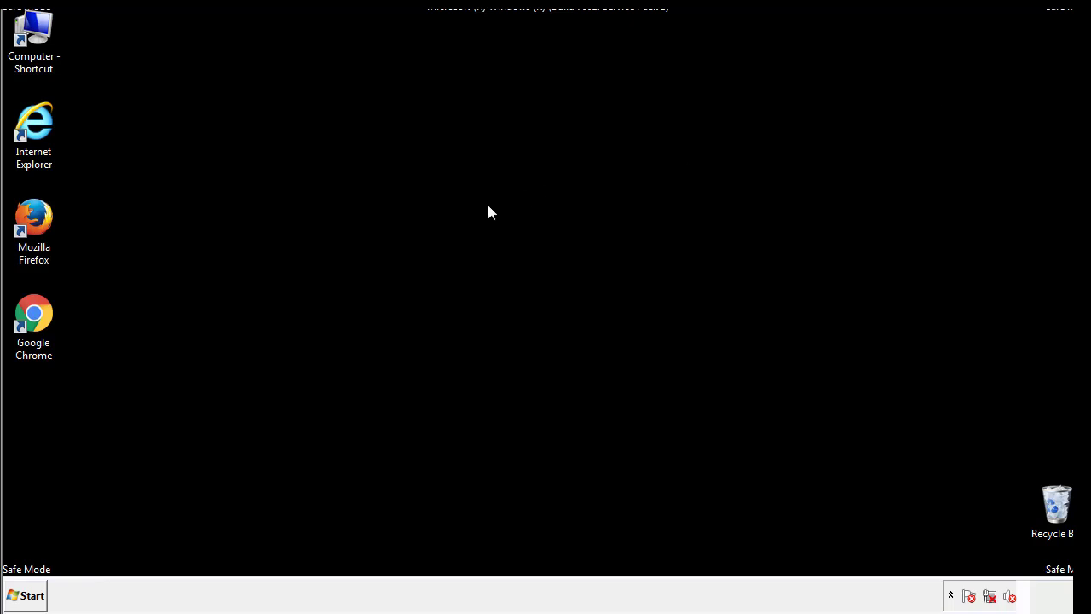